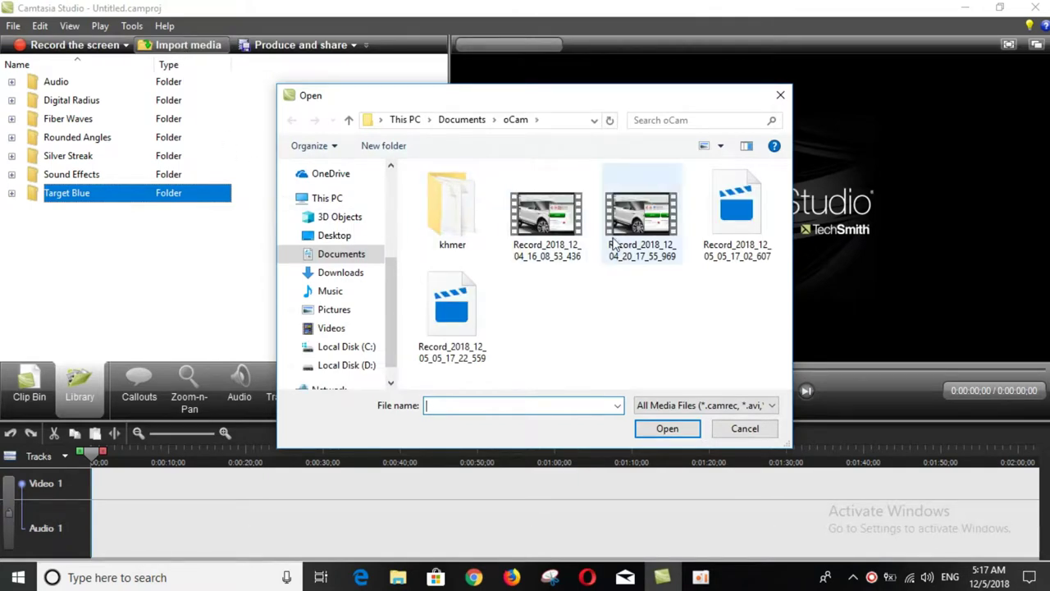
Import the "[LYRIC VERSION HD]" video from the Documents folder into the library.
{"action": "left_click", "coordinate": [339, 278]}
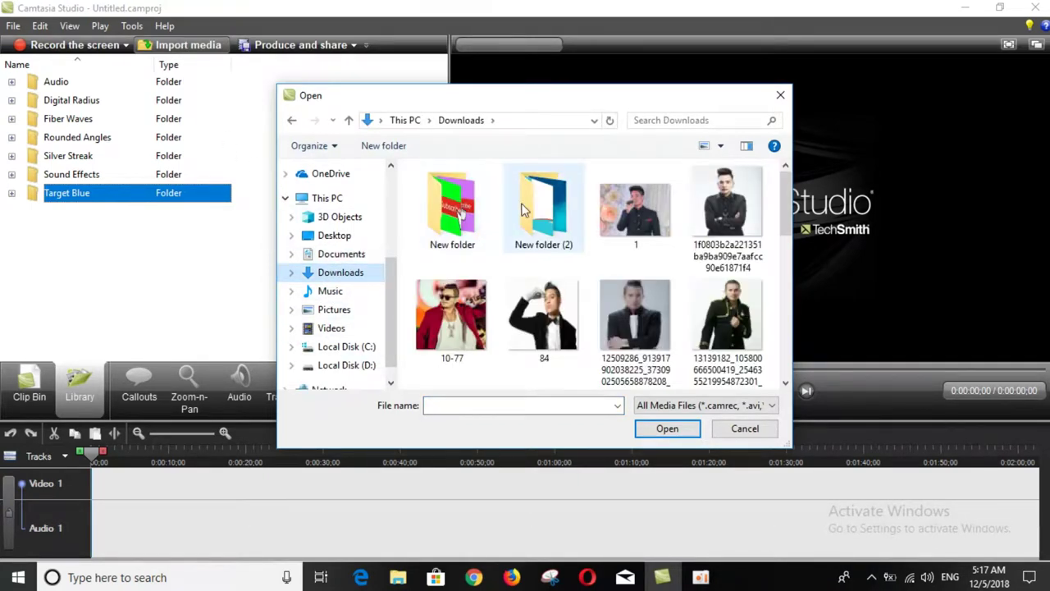
{"action": "left_click", "coordinate": [353, 255]}
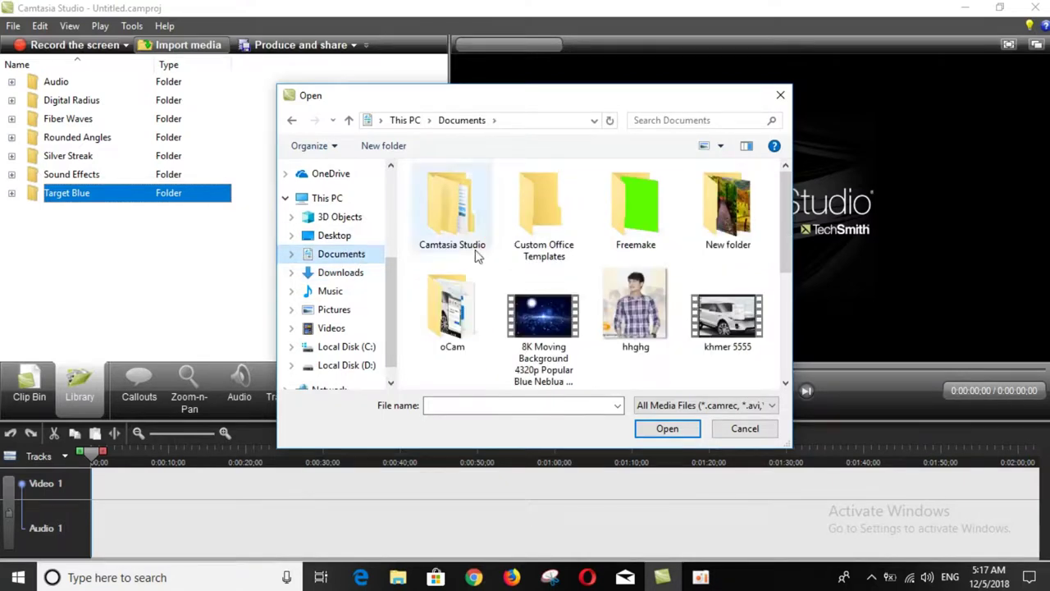
{"action": "scroll", "coordinate": [629, 268], "scroll_direction": "down", "scroll_amount": 3}
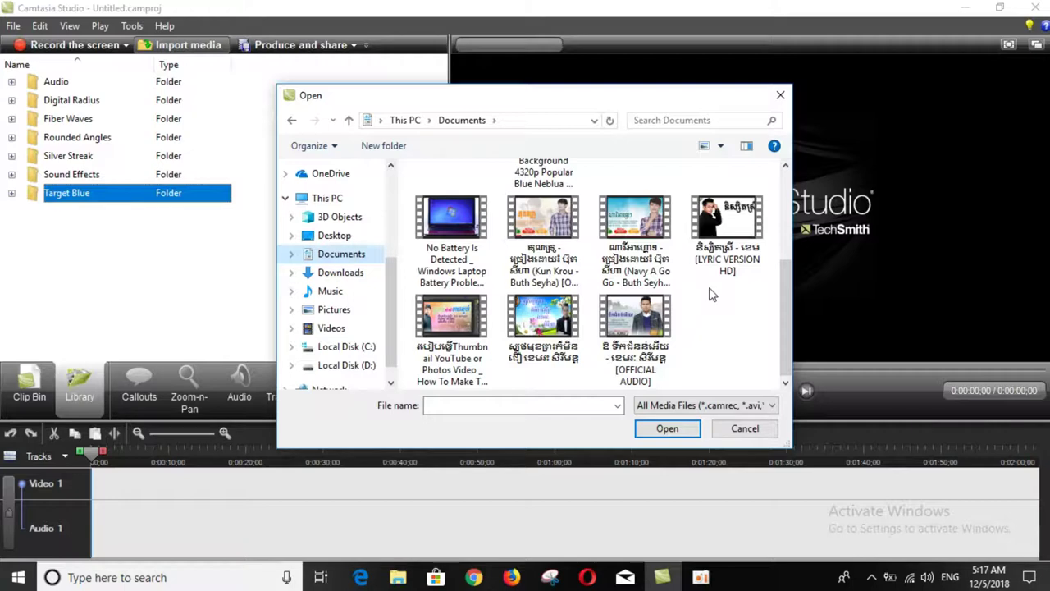
{"action": "left_click", "coordinate": [726, 234]}
{"action": "left_click", "coordinate": [655, 428]}
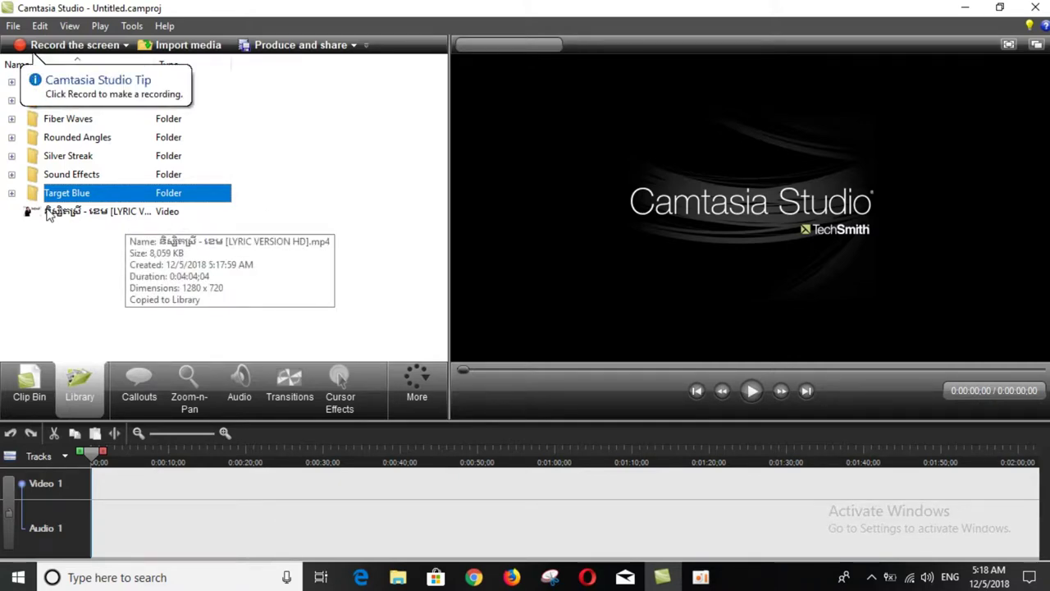
Place the lyric video at the start of the timeline with 640 x 360 editing dimensions, and shrink the timeline scale to show the whole clip.
{"action": "left_click_drag", "start_coordinate": [50, 213], "coordinate": [171, 542]}
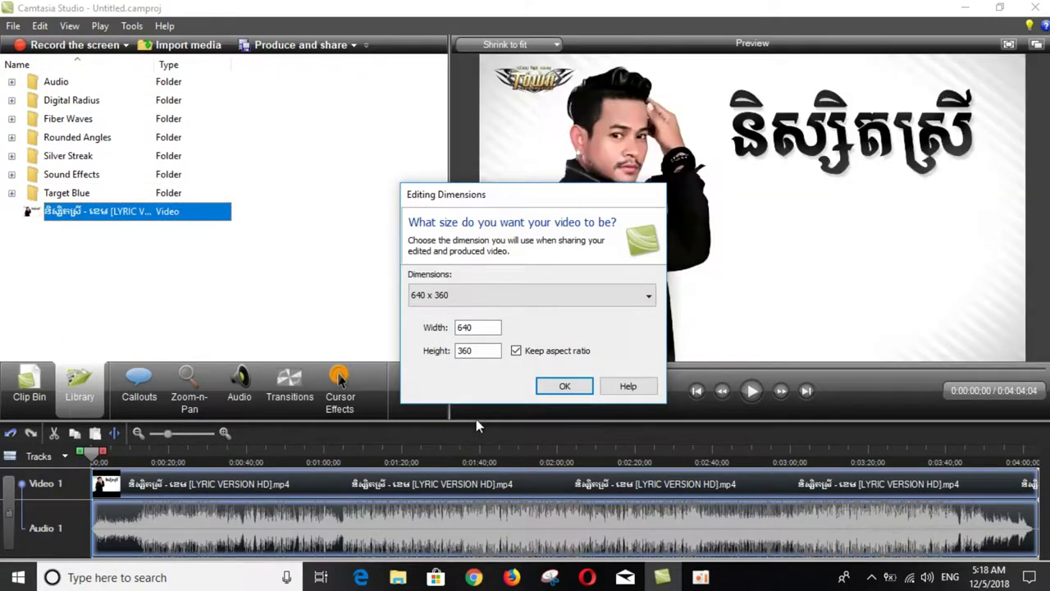
{"action": "left_click", "coordinate": [566, 386]}
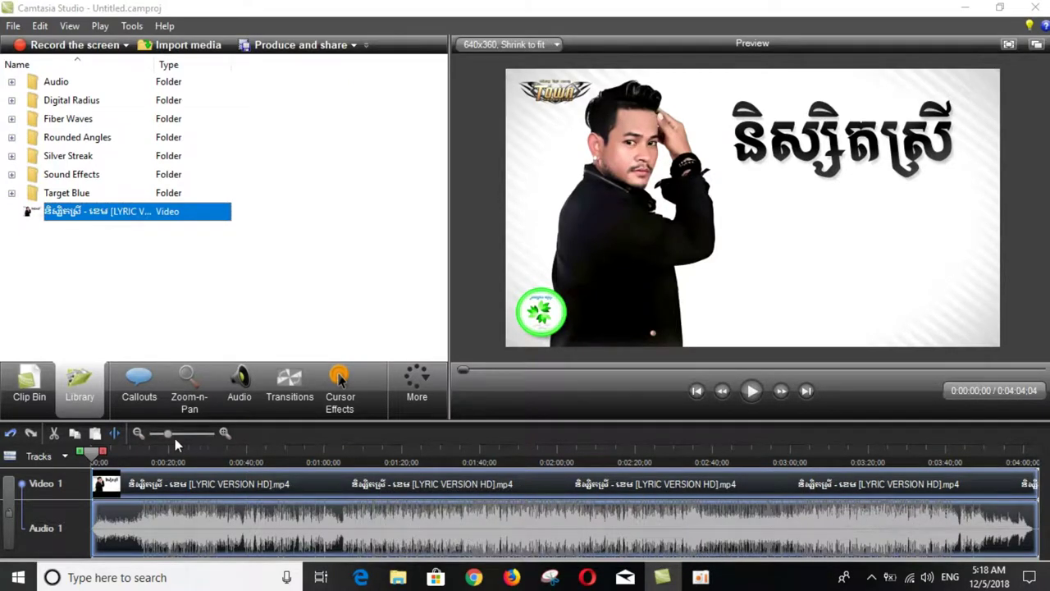
{"action": "left_click_drag", "start_coordinate": [165, 437], "coordinate": [126, 436]}
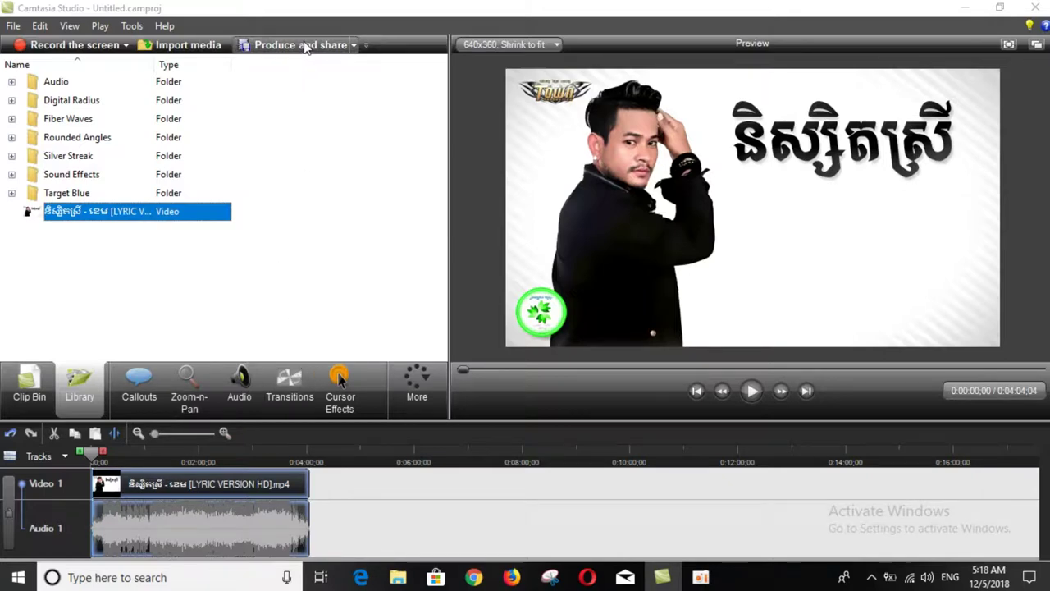
Import the "Kun Krou" song video from the Documents folder into the library.
{"action": "left_click", "coordinate": [182, 44]}
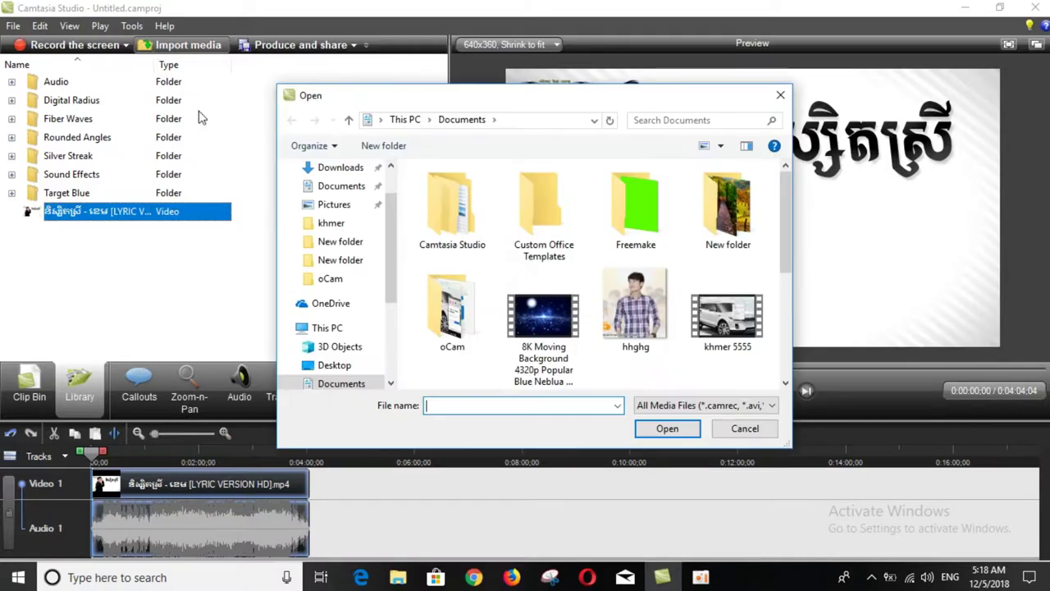
{"action": "scroll", "coordinate": [722, 300], "scroll_direction": "down", "scroll_amount": 3}
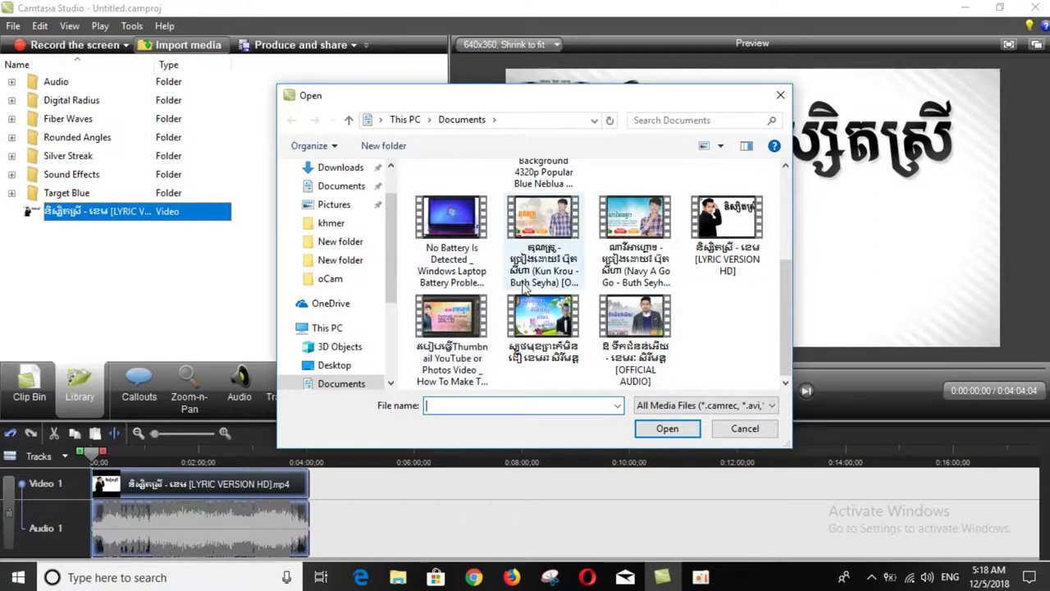
{"action": "left_click", "coordinate": [540, 236]}
{"action": "left_click", "coordinate": [667, 428]}
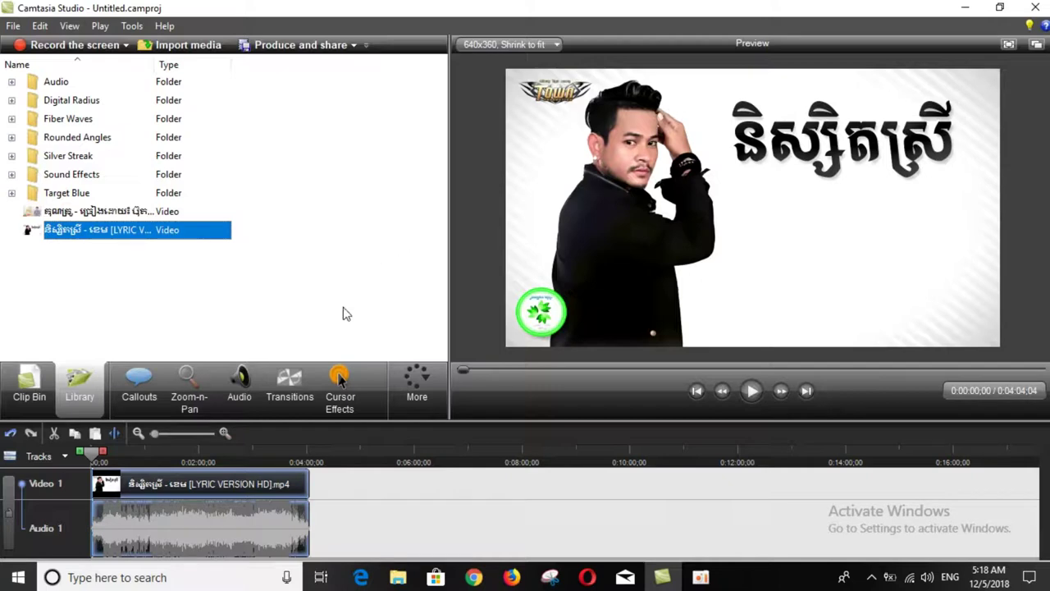
Add a thick blue arrow callout at the start of the video and move it near the middle of the frame.
{"action": "left_click", "coordinate": [147, 385]}
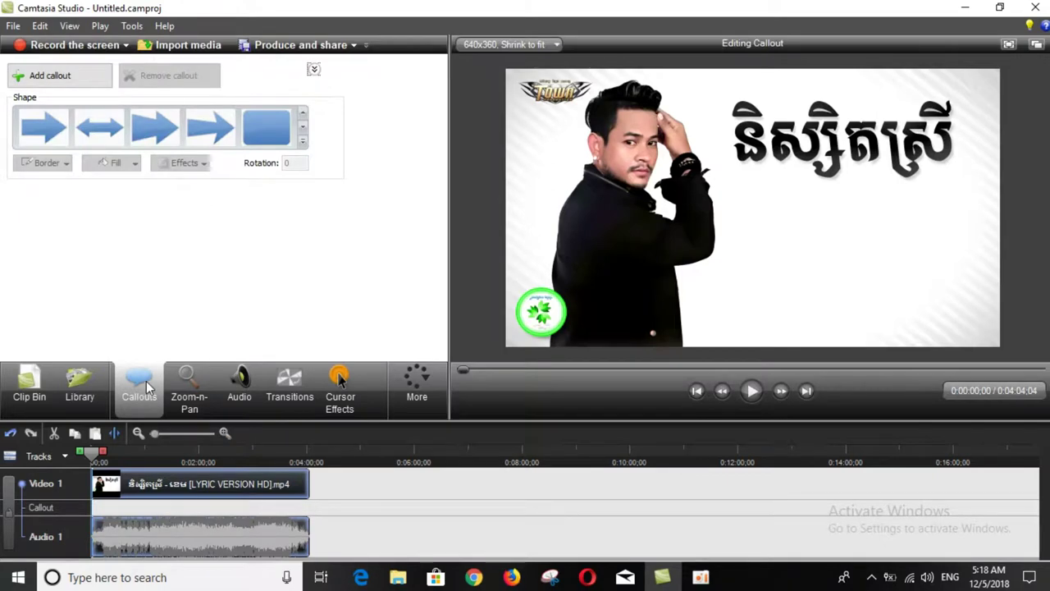
{"action": "left_click", "coordinate": [160, 131]}
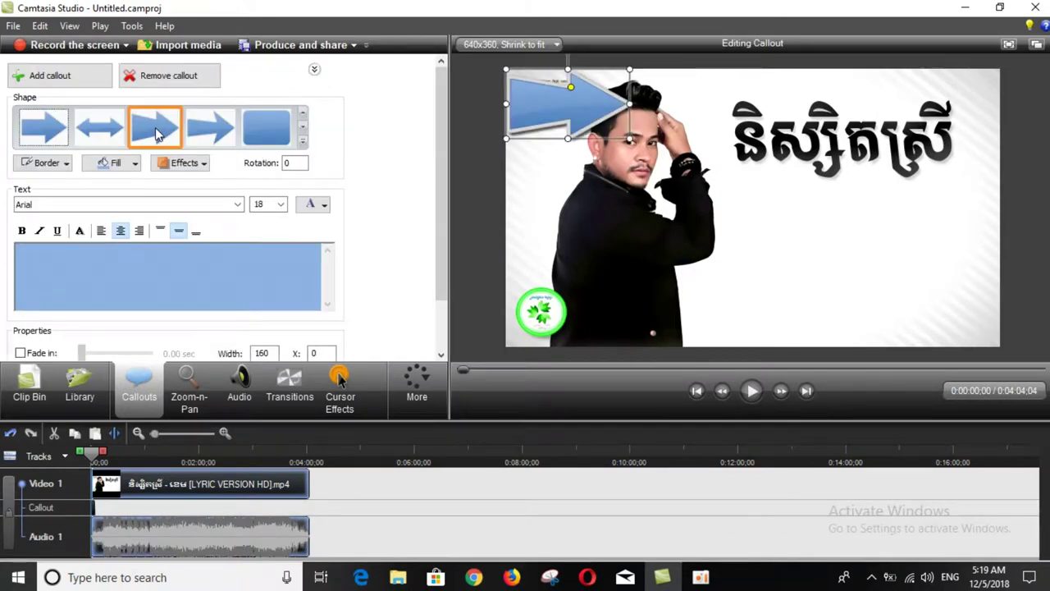
{"action": "left_click_drag", "start_coordinate": [579, 107], "coordinate": [729, 258]}
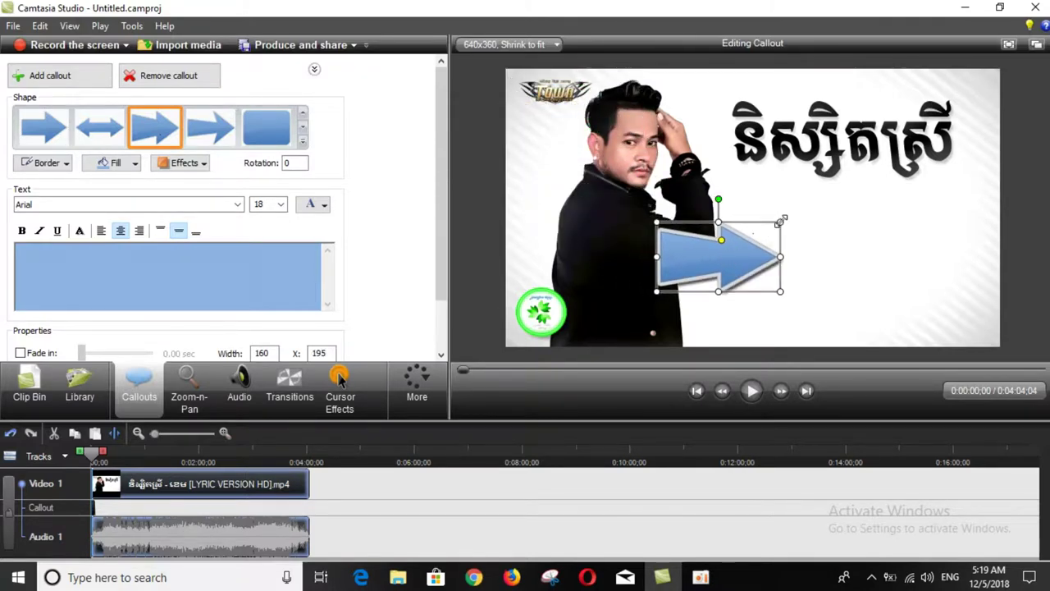
{"action": "left_click", "coordinate": [734, 200]}
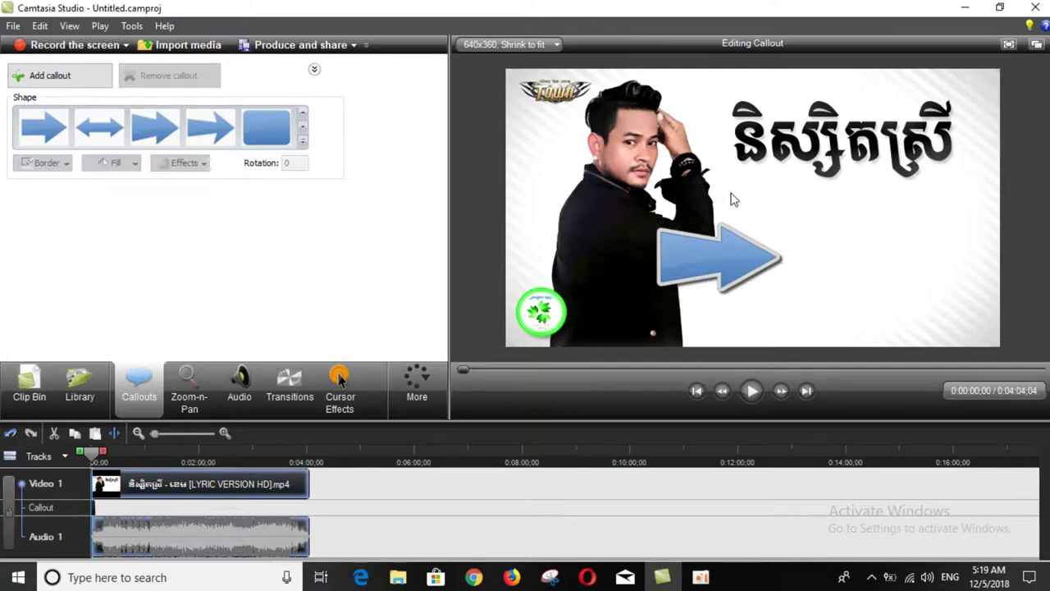
Rotate the arrow callout to about 332 degrees, shrink it to about 43 wide, and move it to the frame's lower-right corner.
{"action": "left_click", "coordinate": [720, 238]}
{"action": "left_click_drag", "start_coordinate": [720, 196], "coordinate": [745, 206]}
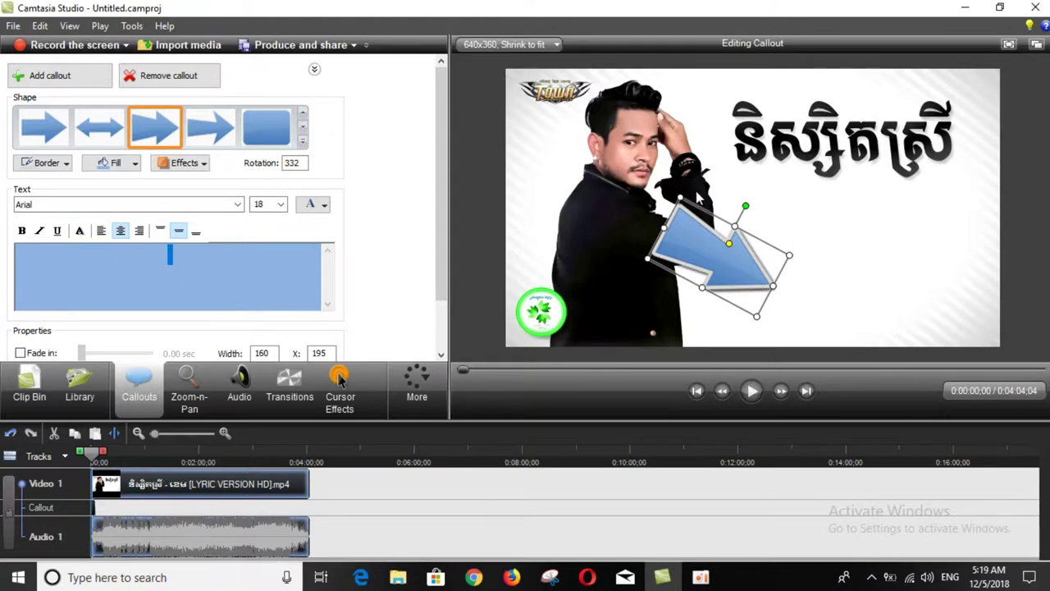
{"action": "left_click_drag", "start_coordinate": [680, 196], "coordinate": [739, 281]}
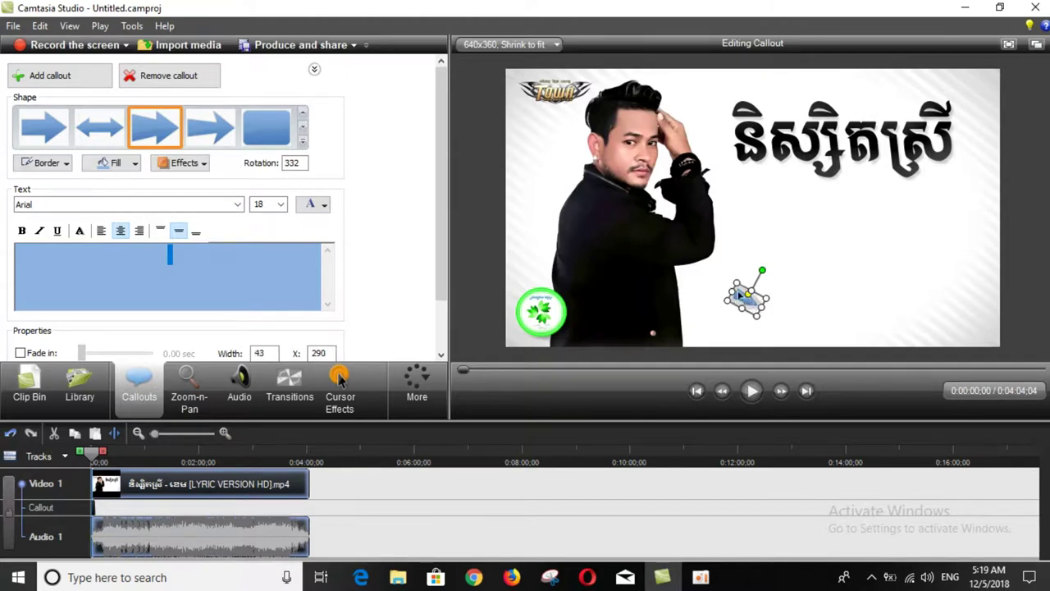
{"action": "left_click_drag", "start_coordinate": [742, 294], "coordinate": [961, 307]}
{"action": "left_click", "coordinate": [1014, 99]}
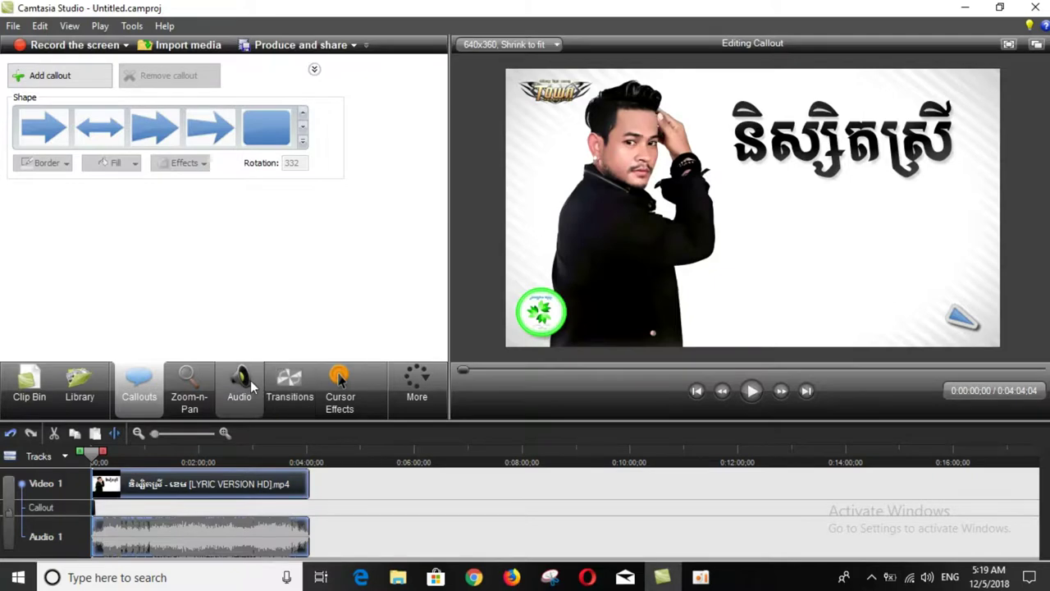
{"action": "left_click", "coordinate": [84, 390]}
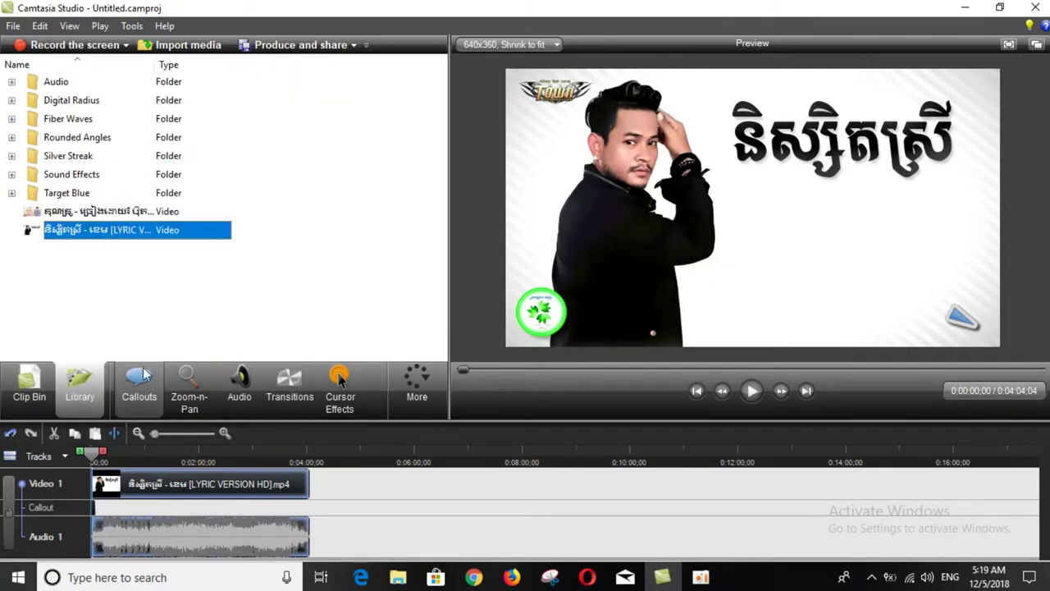
{"action": "left_click", "coordinate": [37, 381]}
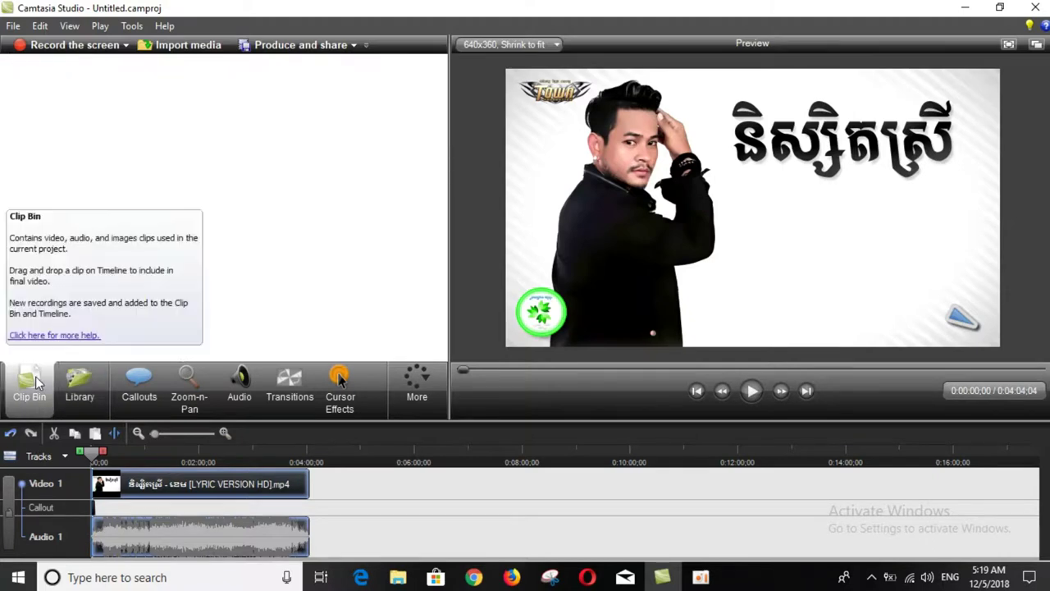
{"action": "left_click", "coordinate": [88, 382]}
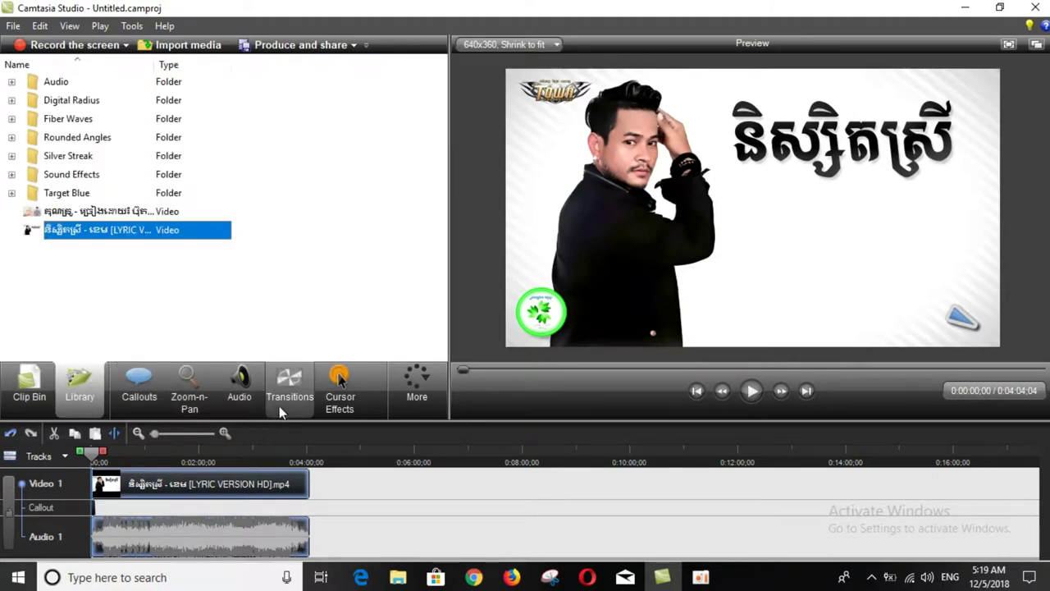
Add a zoom keyframe at the start of the clip with its scale set to 50%.
{"action": "left_click", "coordinate": [197, 398]}
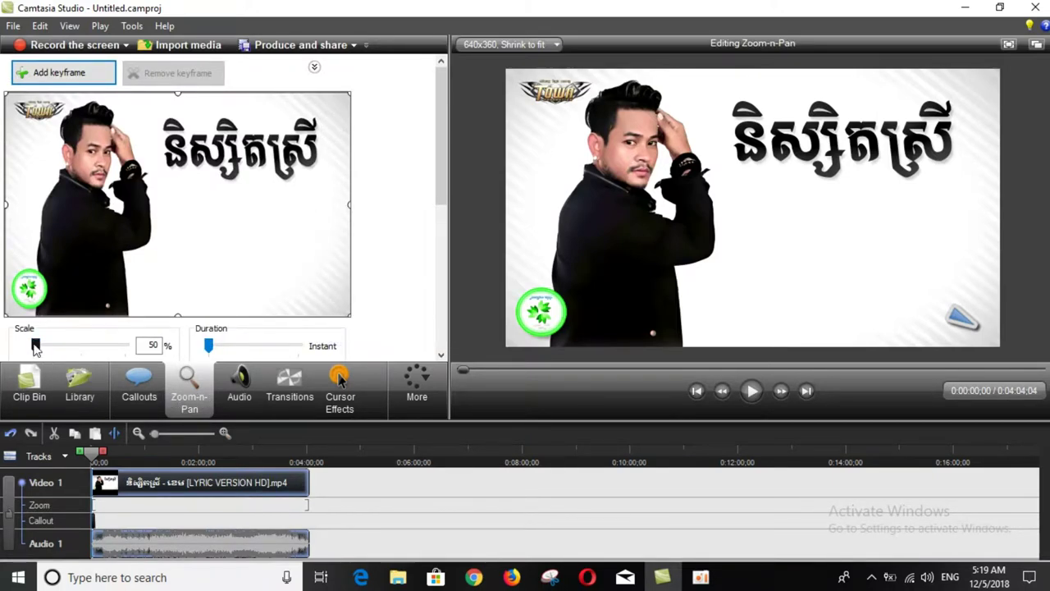
{"action": "mouse_move", "coordinate": [36, 348]}
{"action": "left_mouse_down"}
{"action": "mouse_move", "coordinate": [96, 354]}
{"action": "mouse_move", "coordinate": [42, 354]}
{"action": "left_mouse_up"}
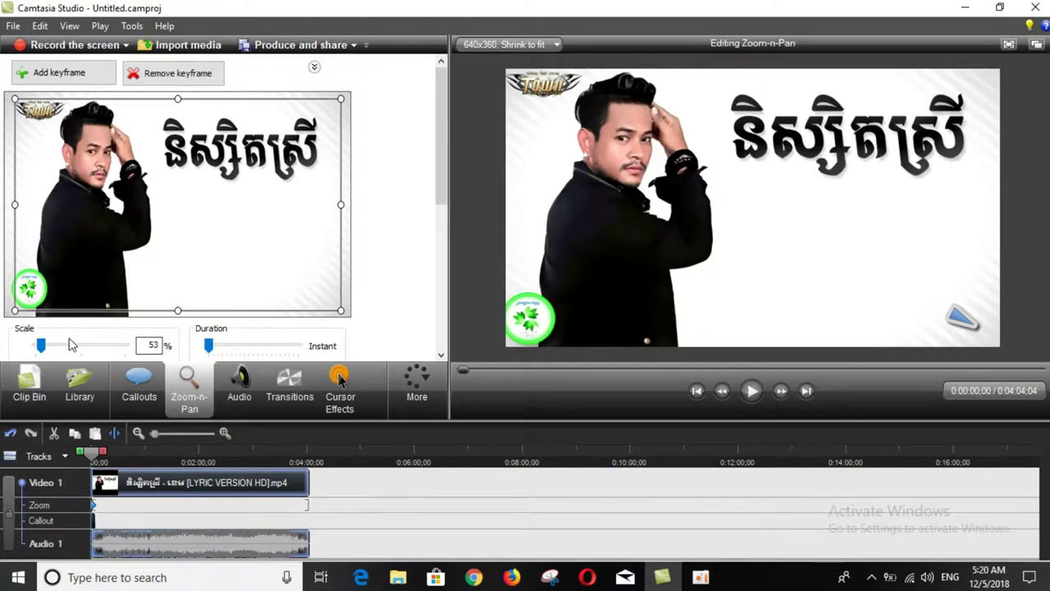
{"action": "left_click_drag", "start_coordinate": [41, 345], "coordinate": [15, 346]}
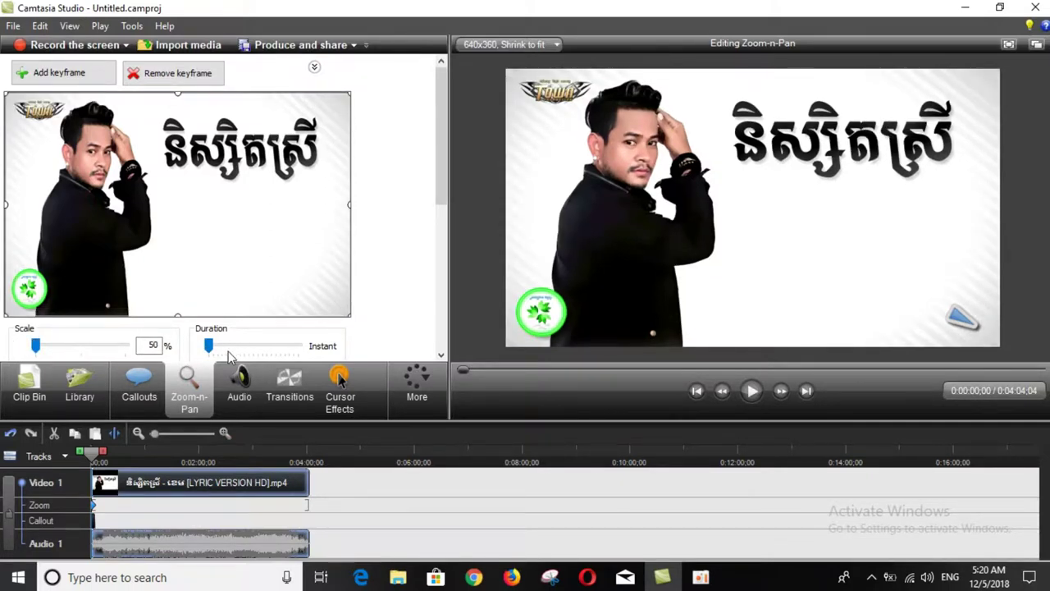
Look over the audio settings and editing tools, along with the callout options, clip bin and library.
{"action": "left_click", "coordinate": [139, 389]}
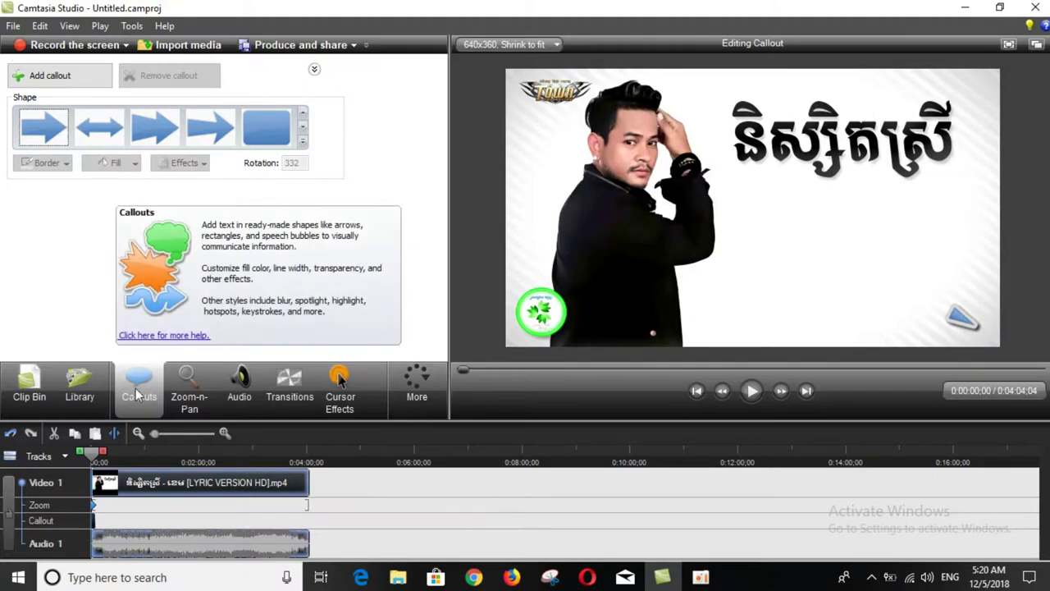
{"action": "left_click", "coordinate": [81, 386]}
{"action": "left_click", "coordinate": [31, 379]}
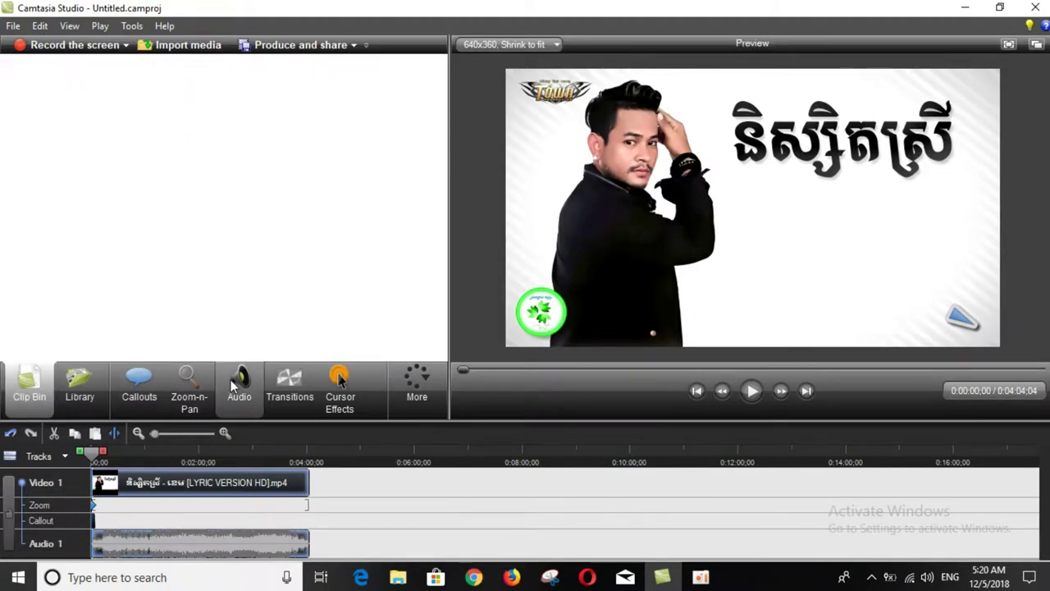
{"action": "left_click", "coordinate": [238, 383]}
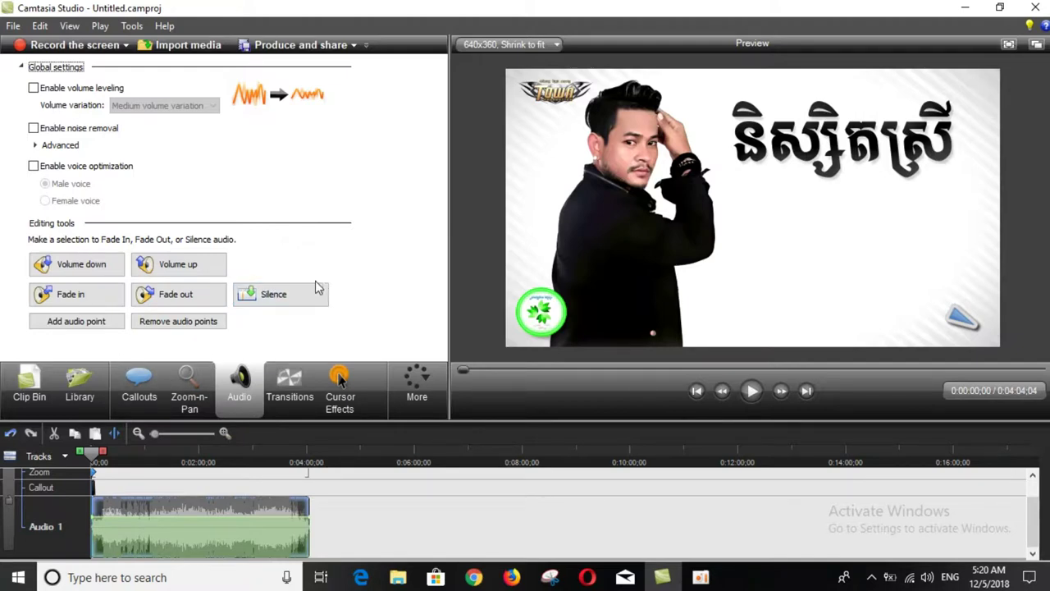
{"action": "left_click", "coordinate": [137, 385]}
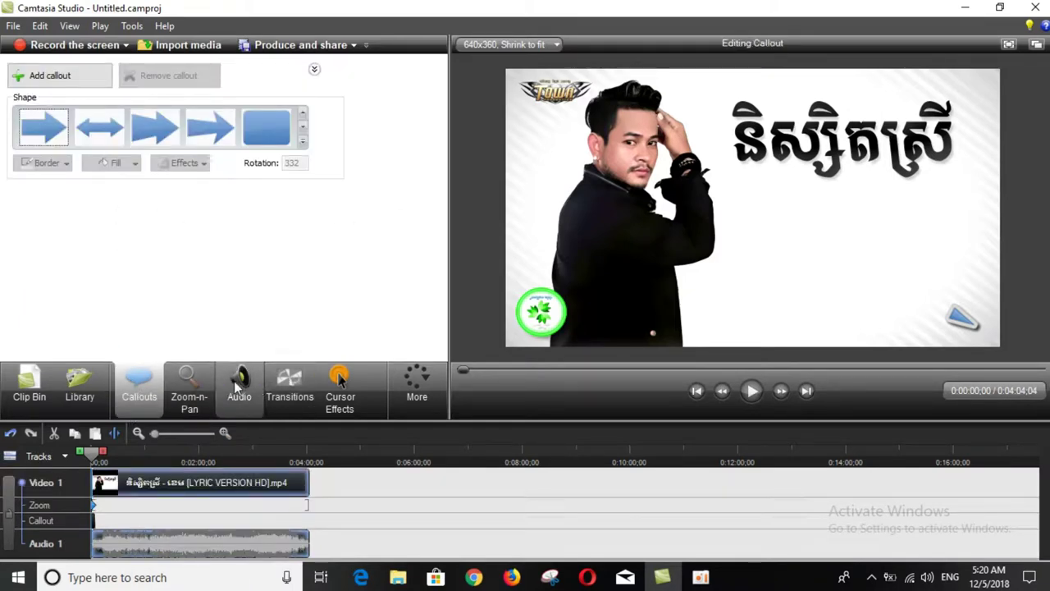
{"action": "left_click", "coordinate": [237, 386]}
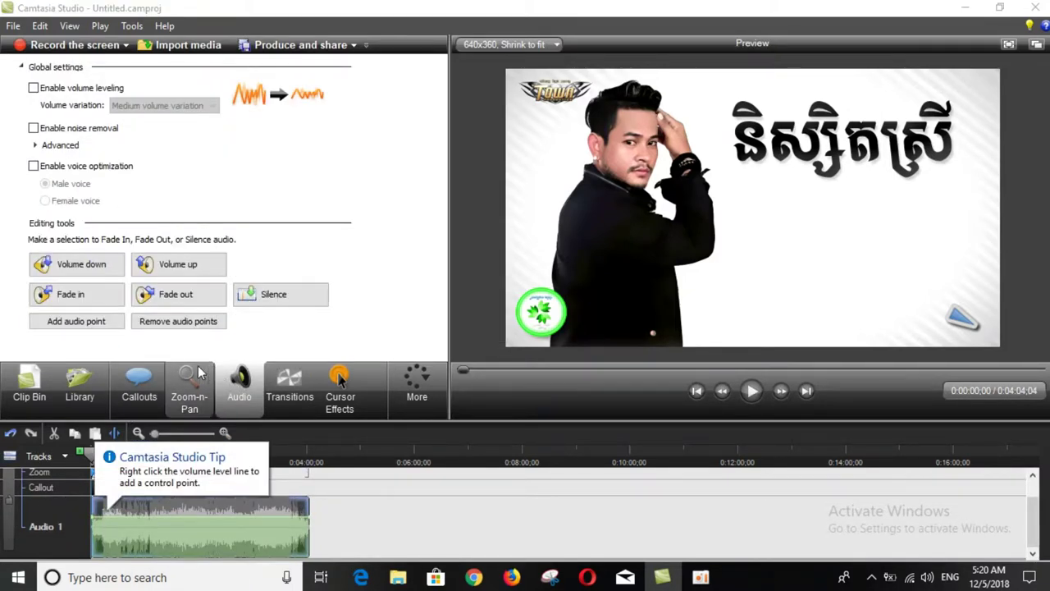
{"action": "left_click", "coordinate": [133, 376]}
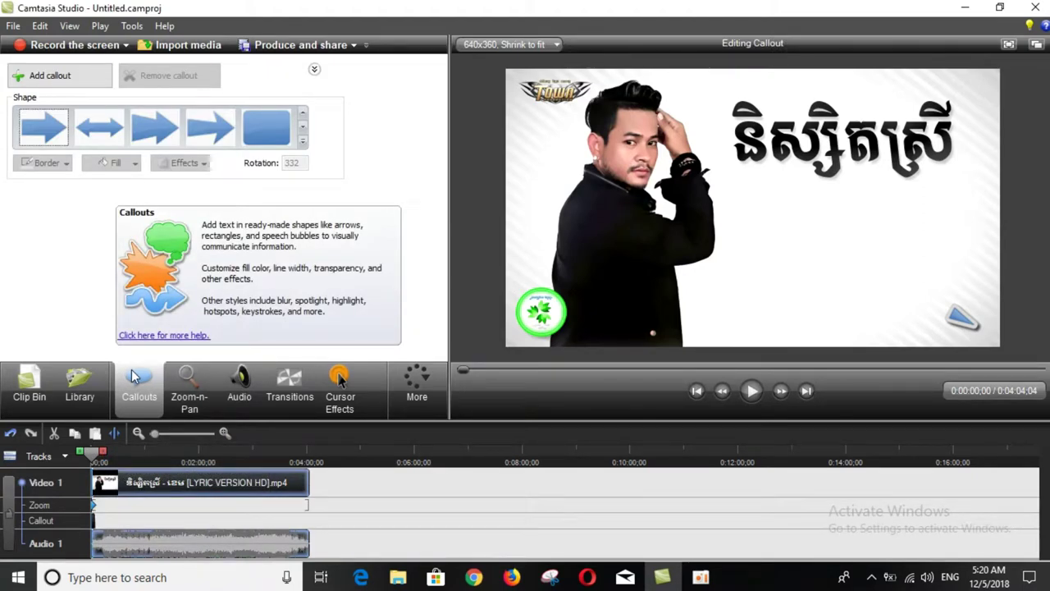
{"action": "left_click", "coordinate": [79, 384]}
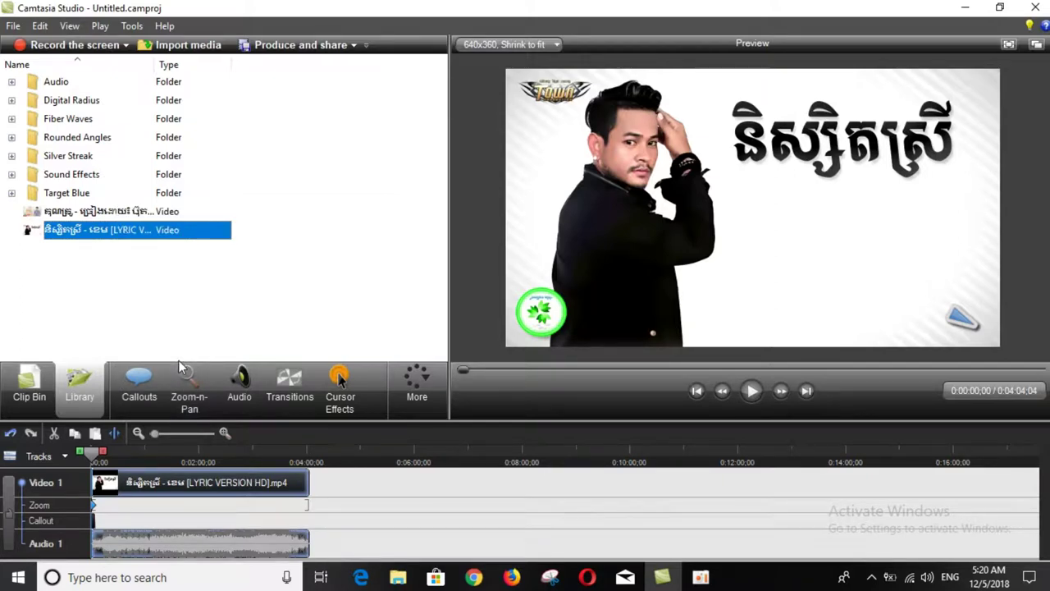
Try enlarging the mouse cursor to about 3.64 in the cursor effects and return its size to 1.00.
{"action": "left_click", "coordinate": [340, 389]}
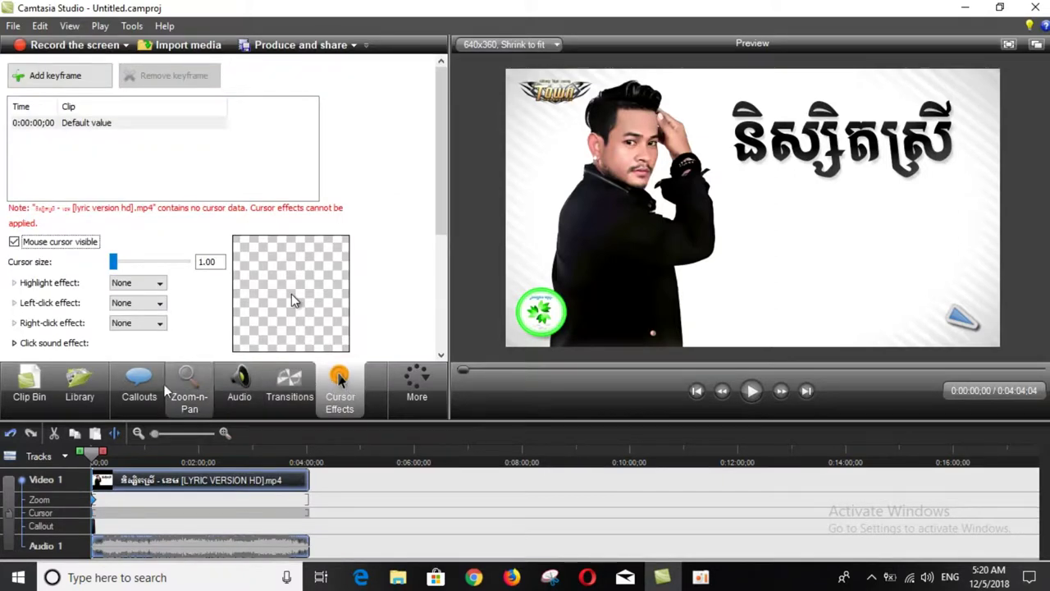
{"action": "left_click", "coordinate": [129, 265]}
{"action": "left_click_drag", "start_coordinate": [129, 265], "coordinate": [162, 273]}
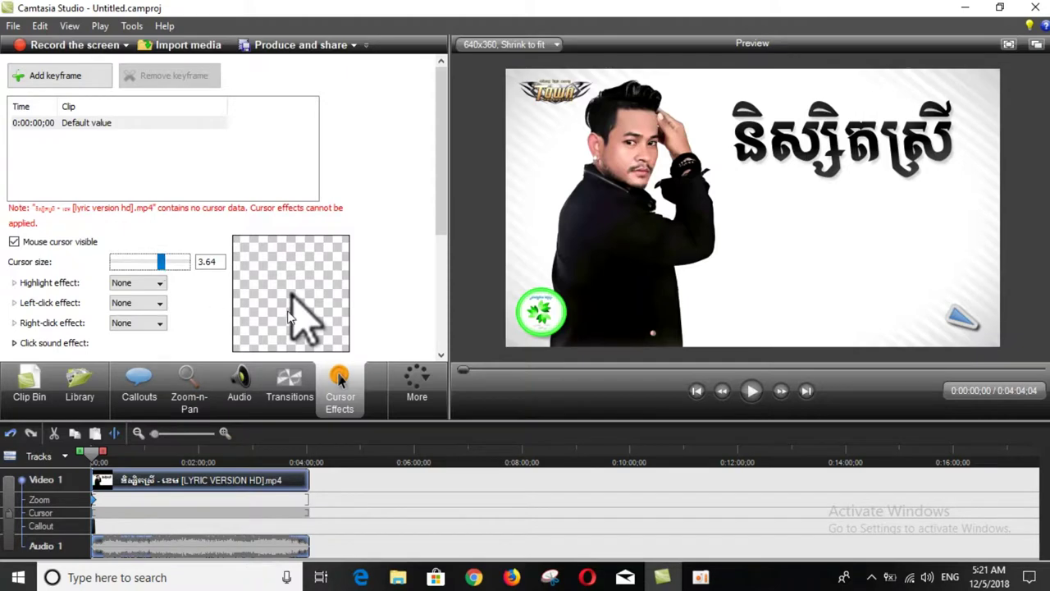
{"action": "left_click_drag", "start_coordinate": [163, 265], "coordinate": [72, 265]}
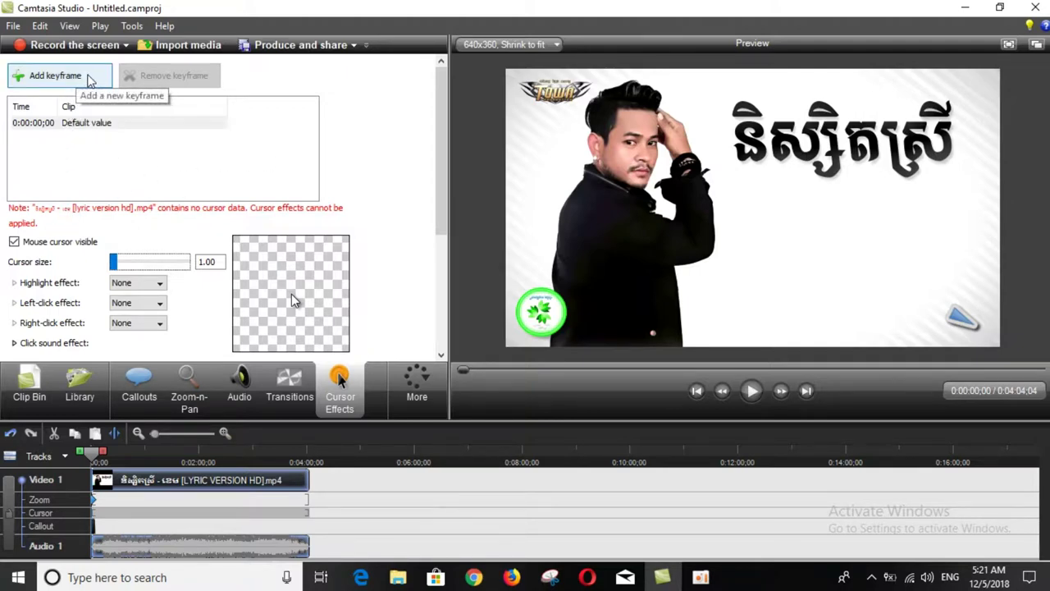
Add a cursor effects keyframe at the start of the lyric video and return to the library.
{"action": "left_click", "coordinate": [88, 79]}
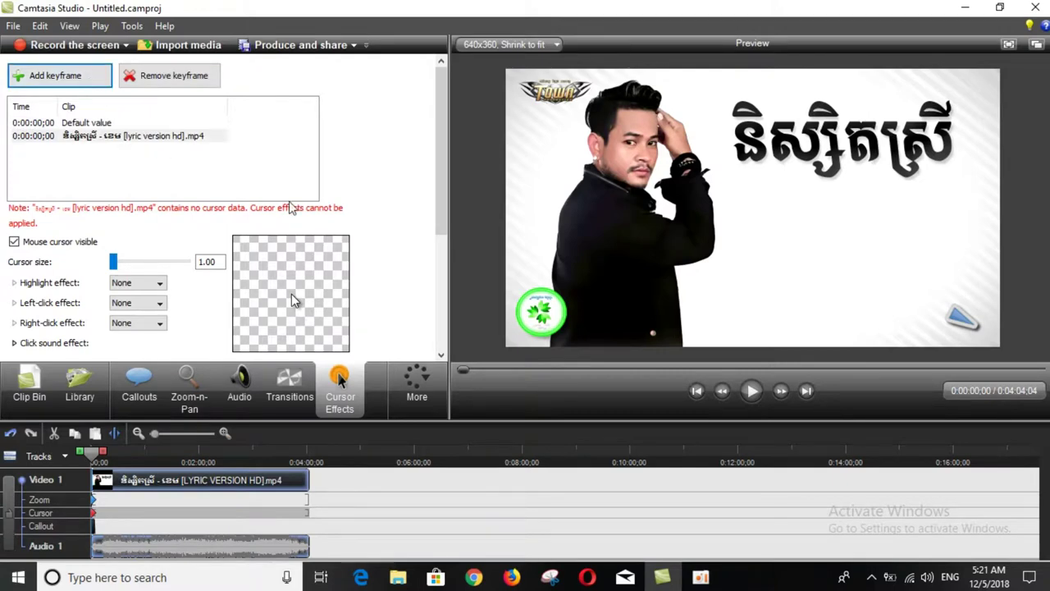
{"action": "mouse_move", "coordinate": [437, 181]}
{"action": "left_mouse_down"}
{"action": "mouse_move", "coordinate": [439, 271]}
{"action": "mouse_move", "coordinate": [441, 161]}
{"action": "left_mouse_up"}
{"action": "left_click", "coordinate": [80, 387]}
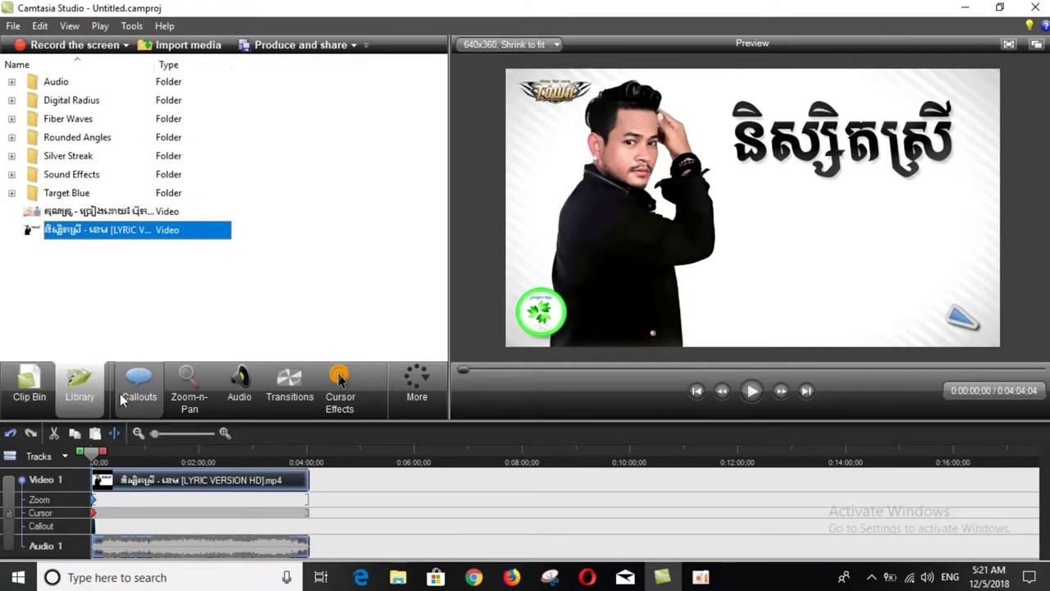
Select the Audio folder in the library and preview the first few seconds of the lyric video.
{"action": "left_click", "coordinate": [12, 83]}
{"action": "left_click", "coordinate": [13, 83]}
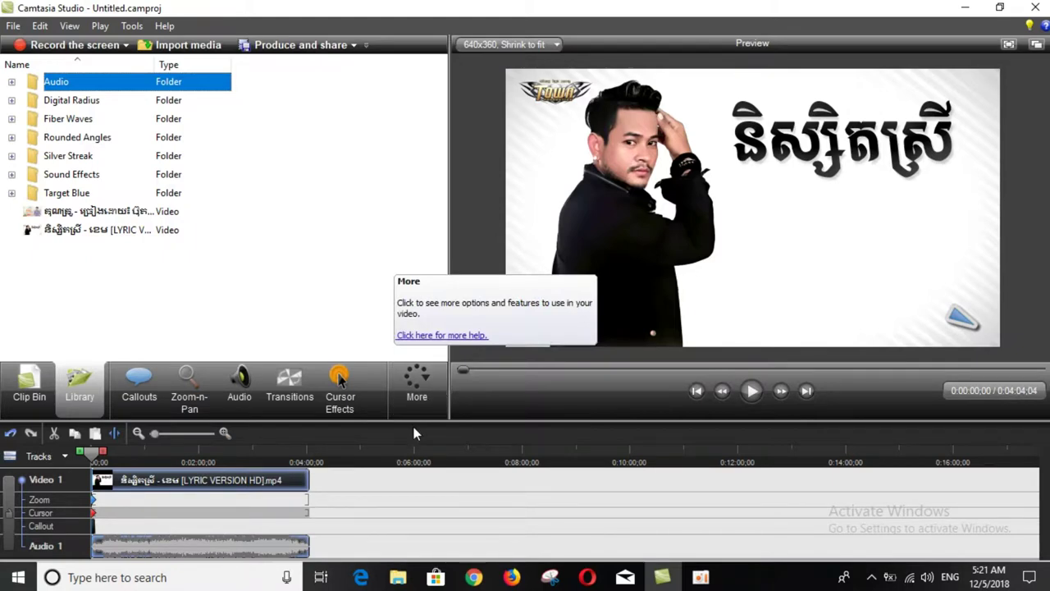
{"action": "left_click", "coordinate": [753, 392]}
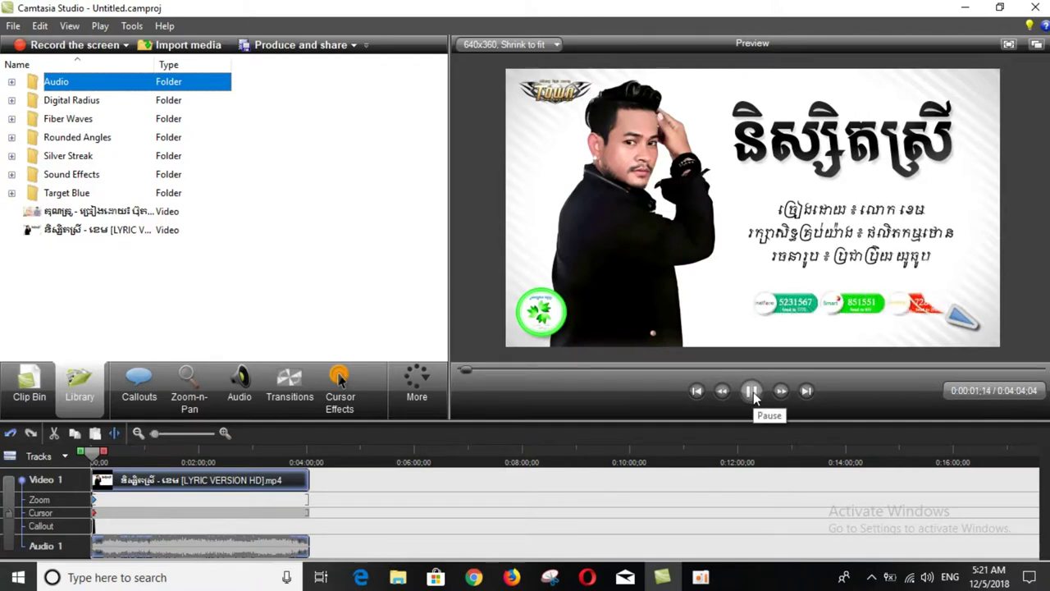
{"action": "left_click", "coordinate": [754, 392]}
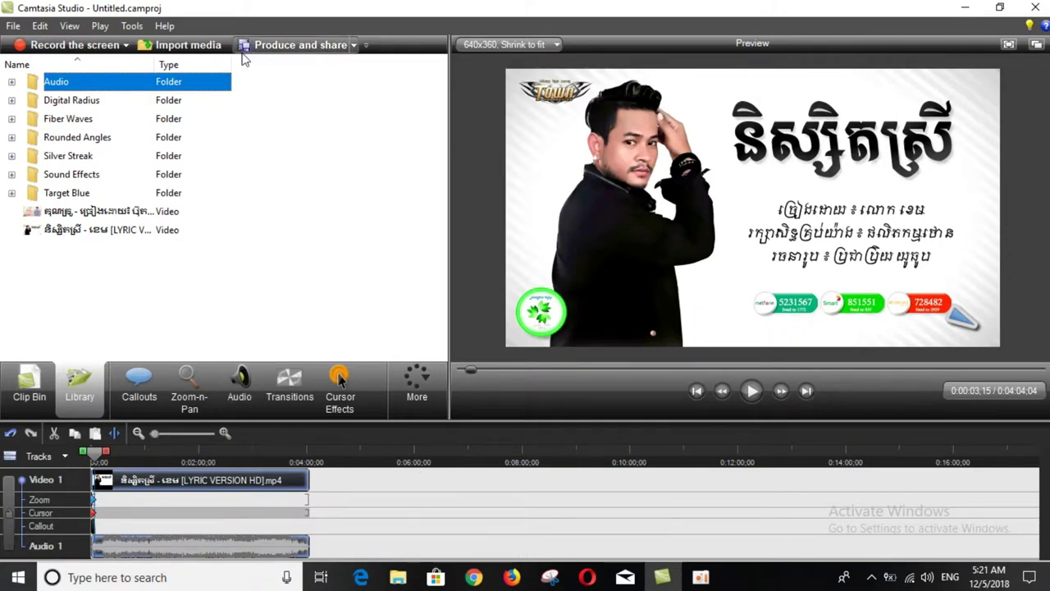
View the screen recorder's controls, then close the recorder and return to Camtasia Studio.
{"action": "left_click", "coordinate": [96, 47]}
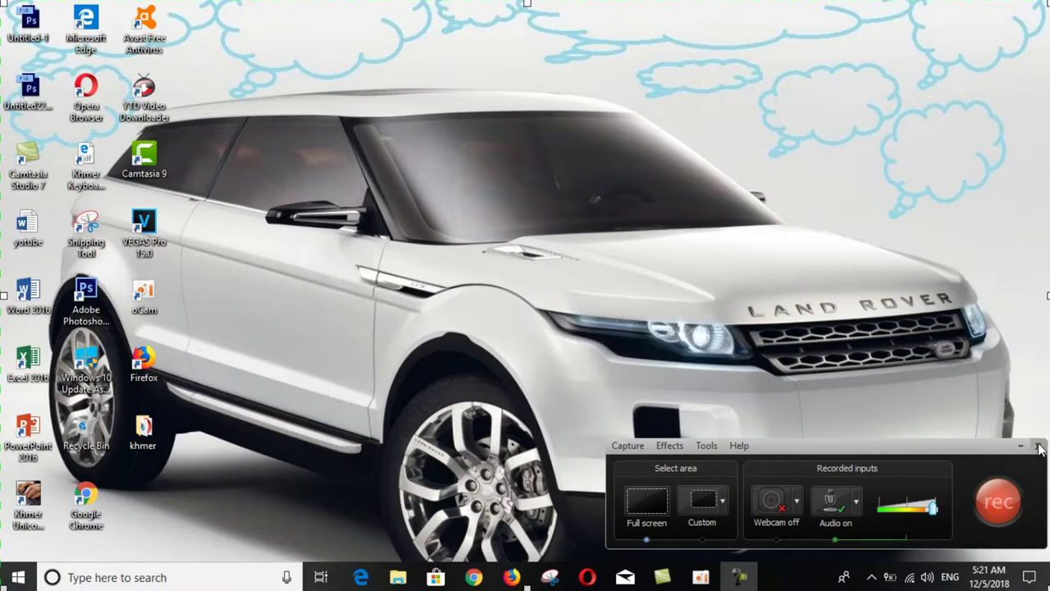
{"action": "left_click", "coordinate": [1039, 446]}
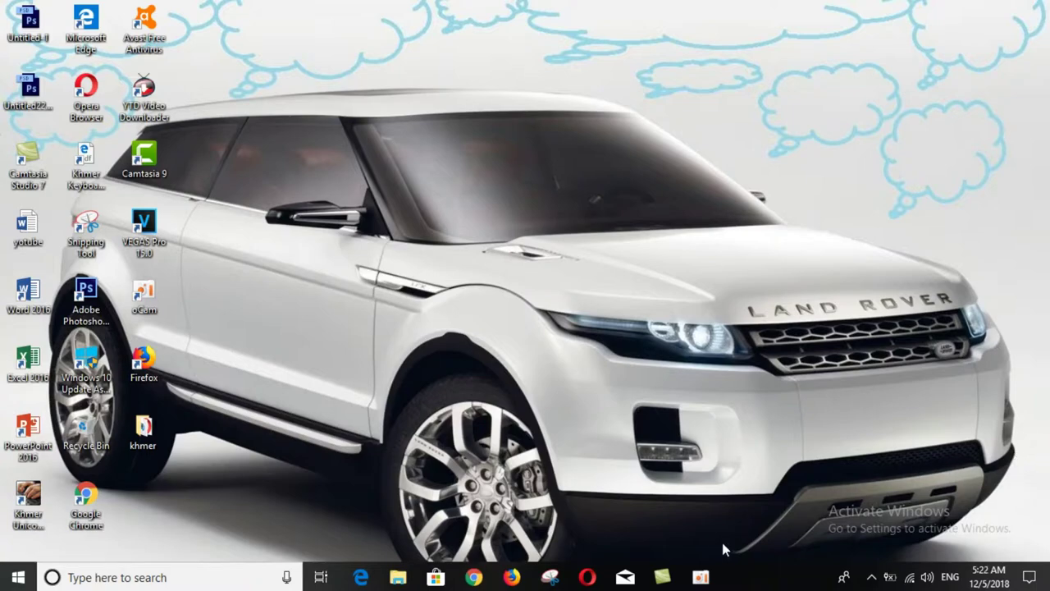
{"action": "left_click", "coordinate": [663, 576]}
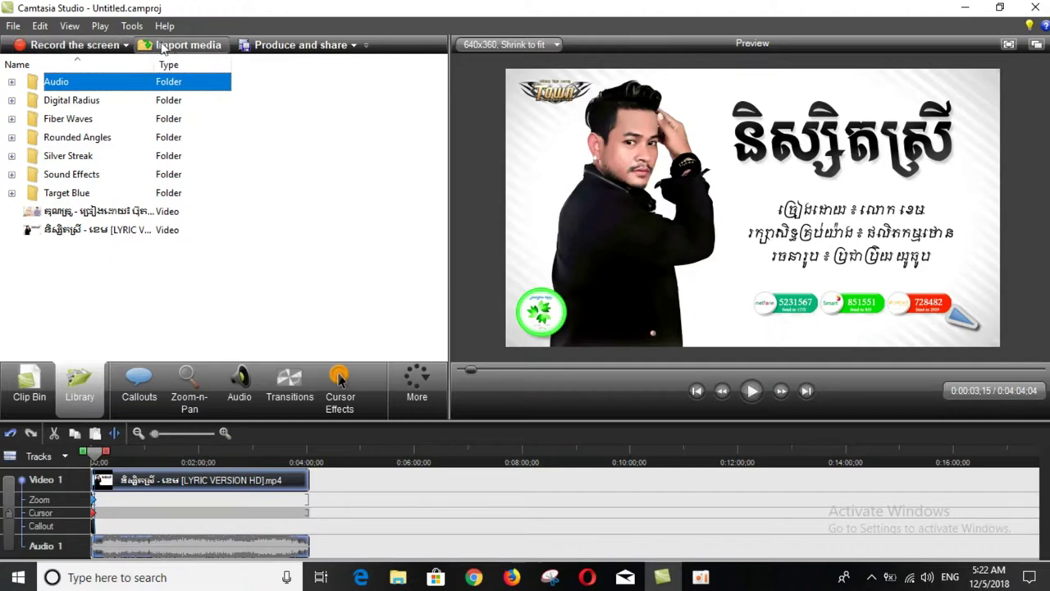
Look over the options for producing the video and sharing it to Screencast.com or YouTube.
{"action": "left_click", "coordinate": [354, 46]}
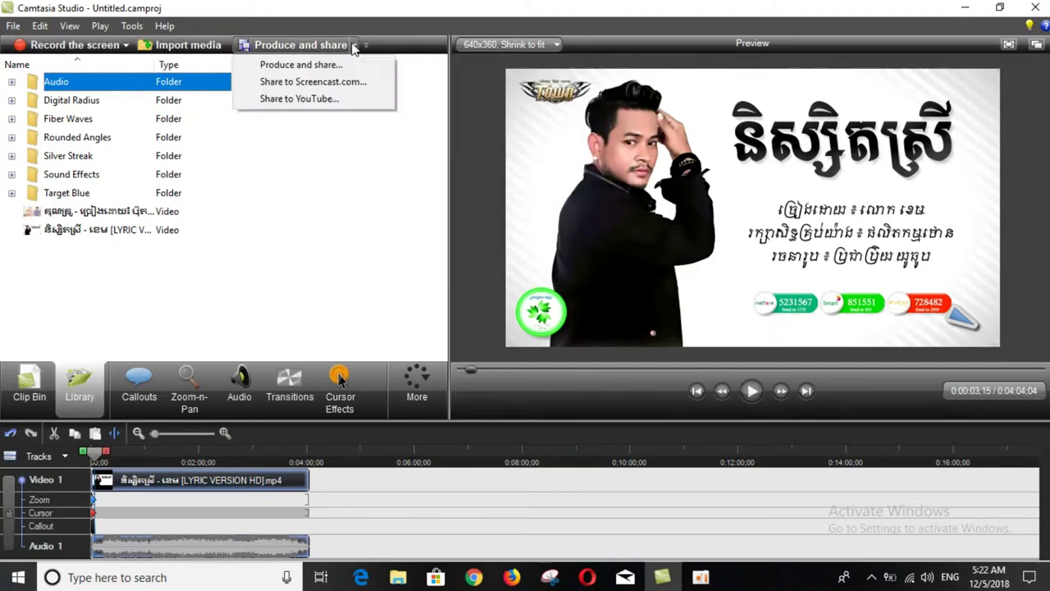
{"action": "left_click", "coordinate": [336, 47]}
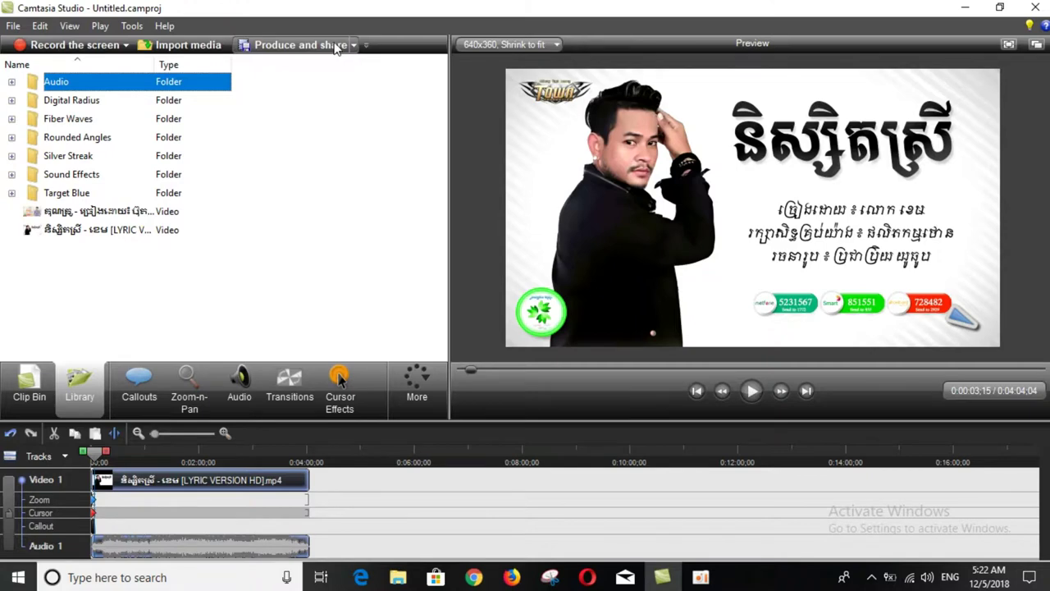
{"action": "left_click", "coordinate": [351, 46]}
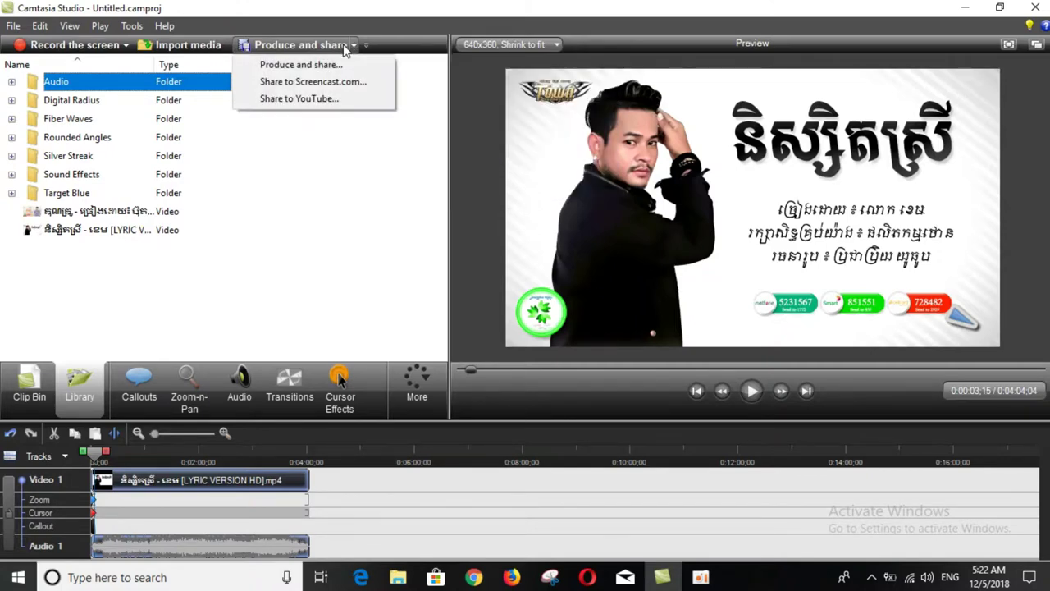
{"action": "left_click", "coordinate": [431, 110]}
{"action": "left_click", "coordinate": [442, 103]}
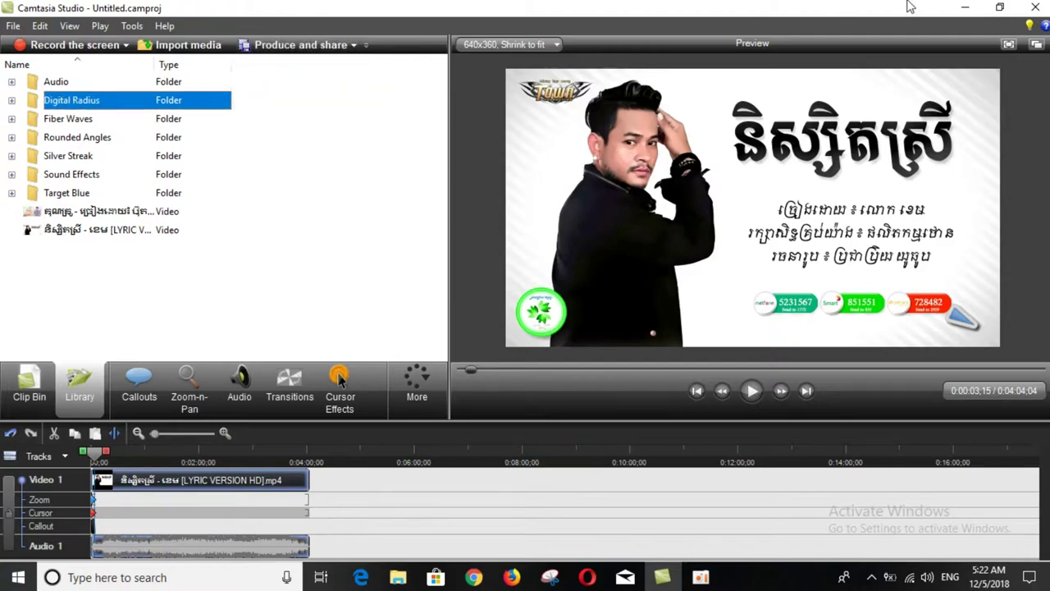
{"action": "left_click", "coordinate": [977, 7]}
{"action": "right_click", "coordinate": [579, 128]}
{"action": "left_click", "coordinate": [607, 176]}
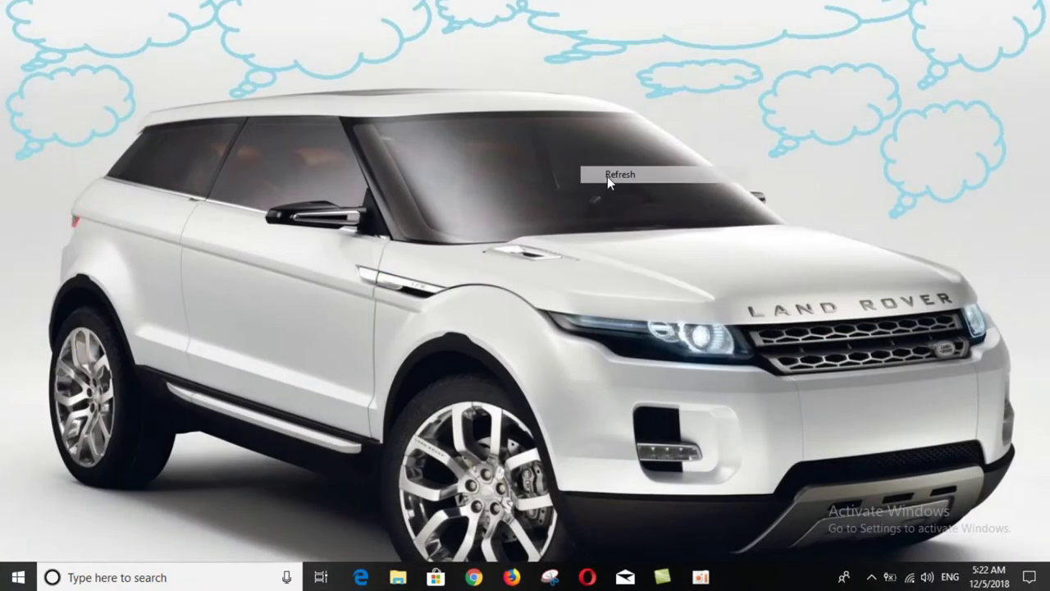
{"action": "right_click", "coordinate": [595, 131]}
{"action": "left_click", "coordinate": [634, 170]}
{"action": "right_click", "coordinate": [568, 120]}
{"action": "left_click", "coordinate": [574, 163]}
{"action": "right_click", "coordinate": [560, 136]}
{"action": "left_click", "coordinate": [597, 175]}
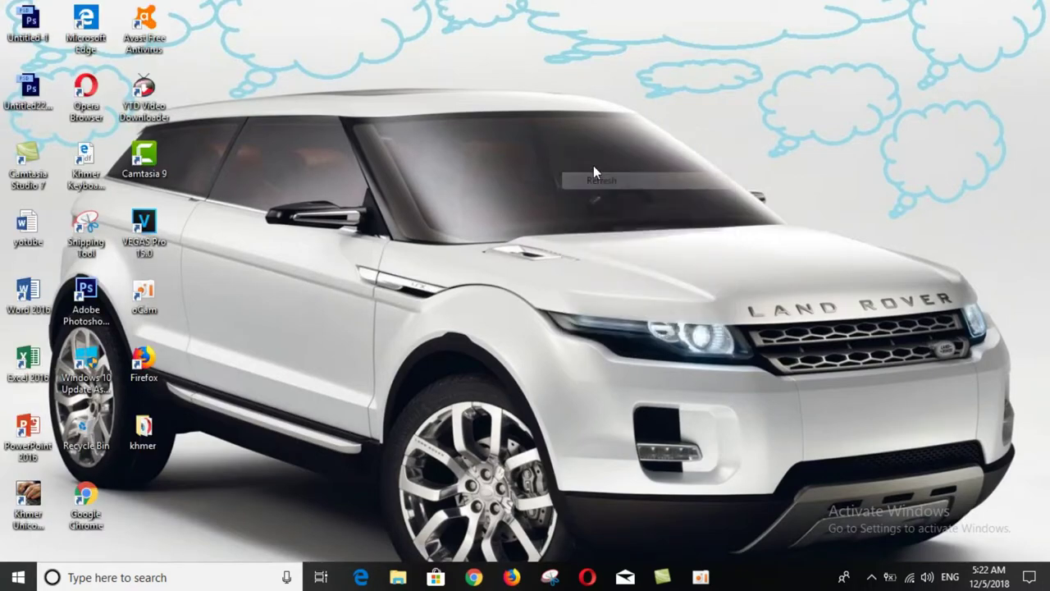
Return to Camtasia Studio, view the Production Wizard's Web preset and close the wizard.
{"action": "left_click", "coordinate": [665, 578]}
{"action": "left_click", "coordinate": [293, 45]}
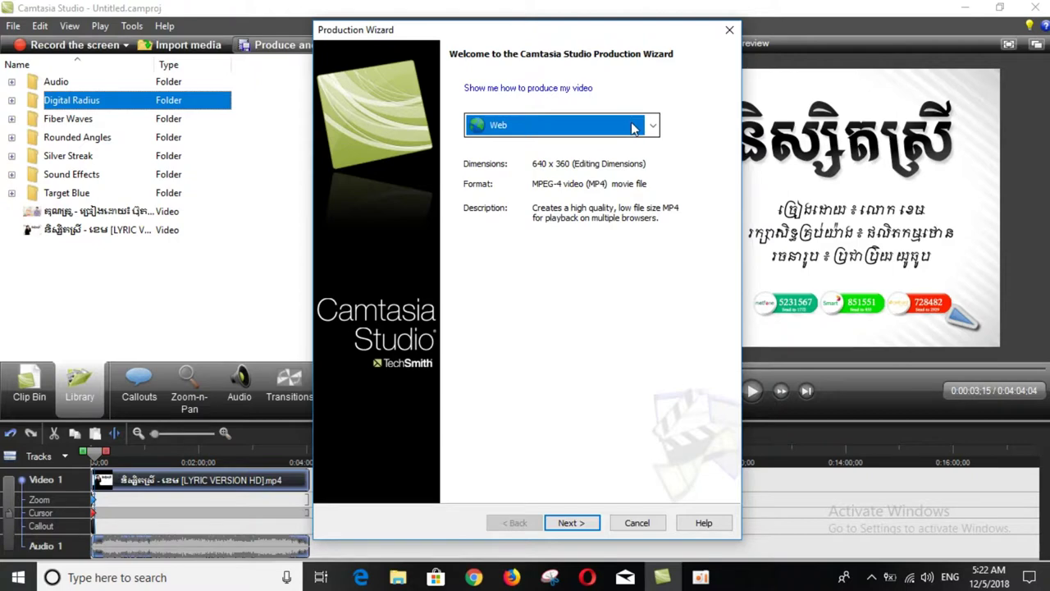
{"action": "left_click", "coordinate": [729, 31]}
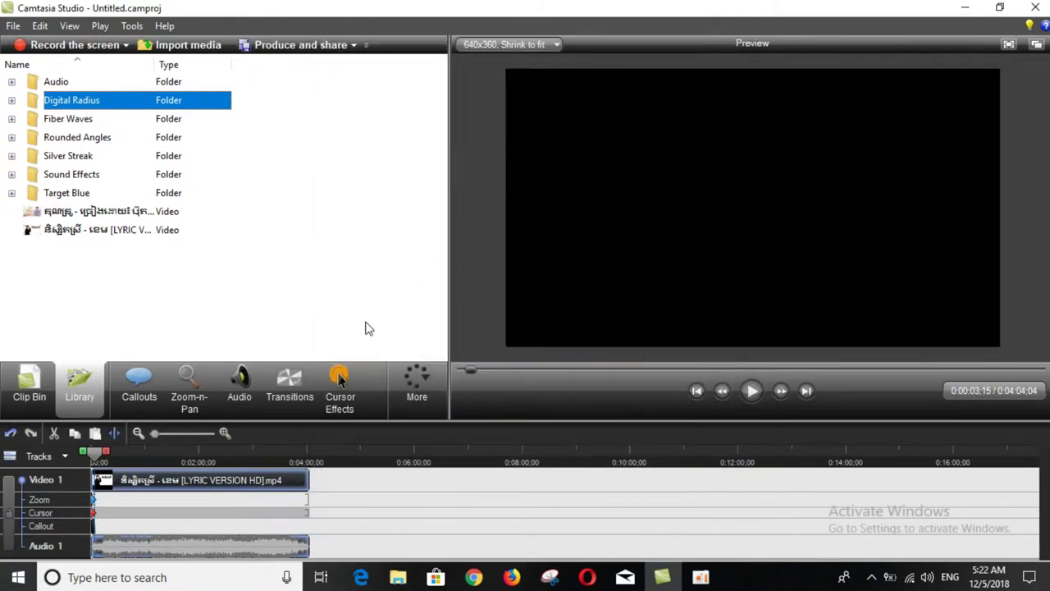
Move the wide arrow callout up beside the singer's head, at about X 21.
{"action": "left_click", "coordinate": [151, 377]}
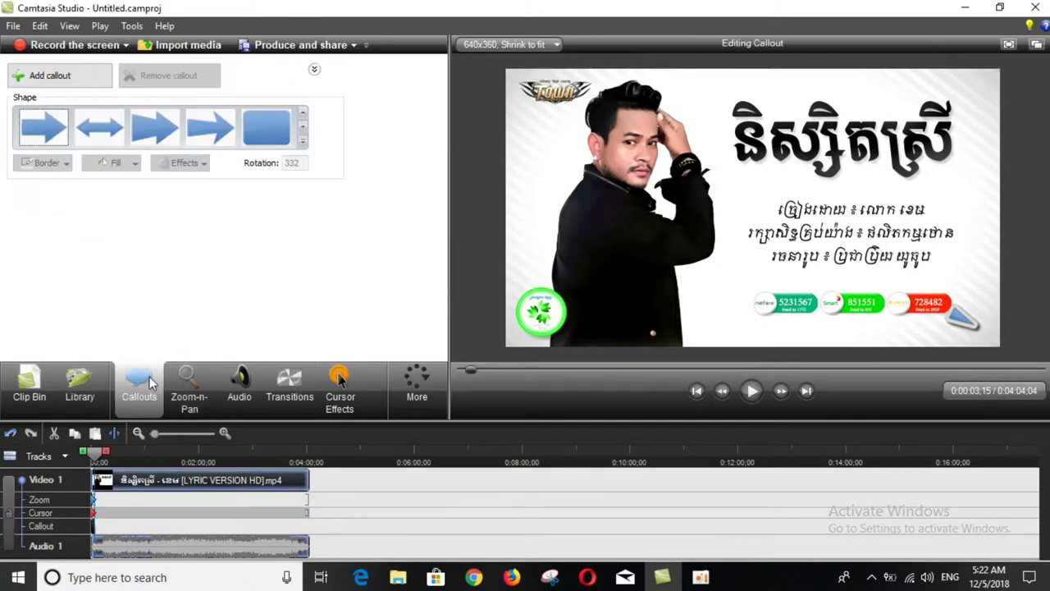
{"action": "left_click", "coordinate": [963, 320]}
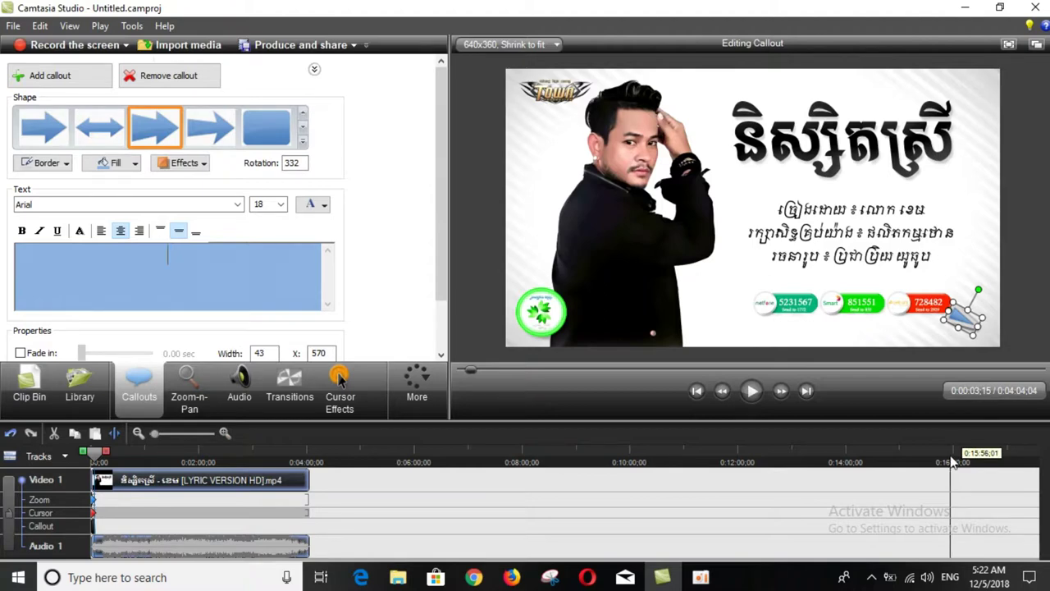
{"action": "left_click_drag", "start_coordinate": [958, 315], "coordinate": [537, 165]}
{"action": "left_click", "coordinate": [744, 198]}
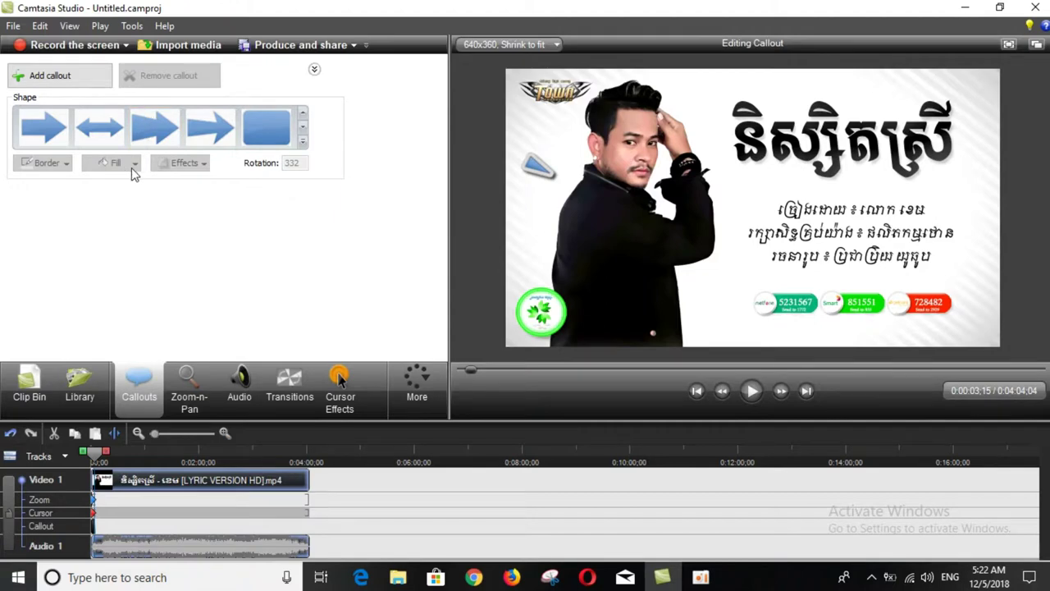
Add a rounded rectangle callout at the playhead and change its shape to Pointy Arrow.
{"action": "left_click", "coordinate": [264, 136]}
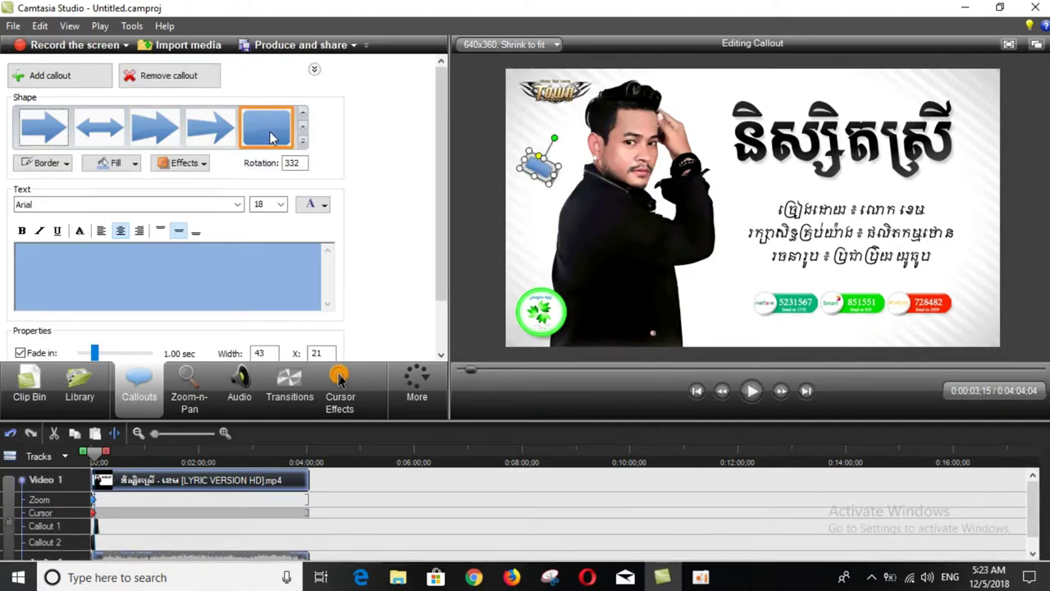
{"action": "left_click", "coordinate": [82, 289]}
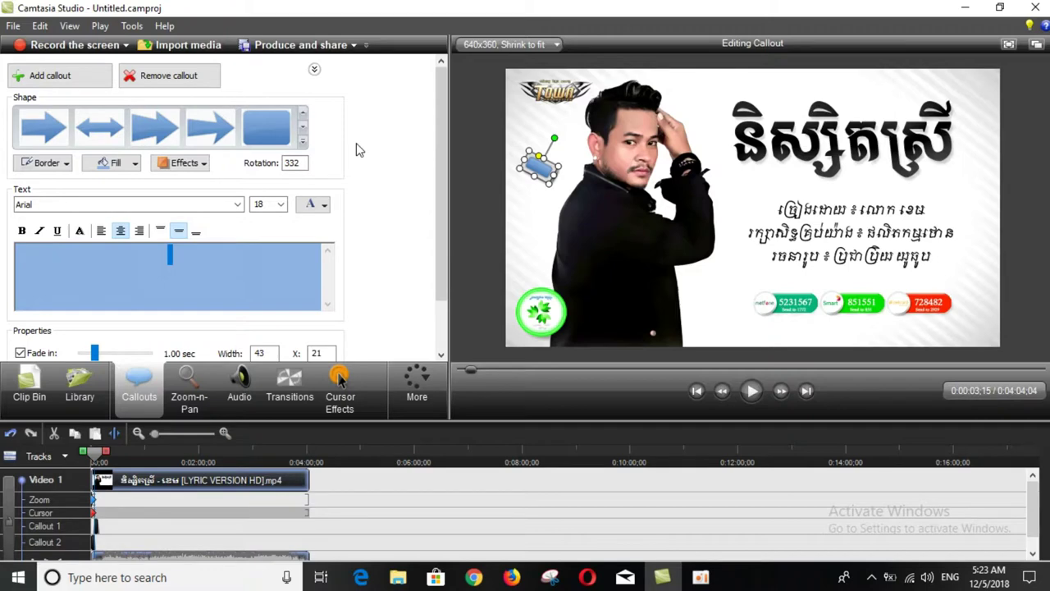
{"action": "left_click", "coordinate": [211, 131]}
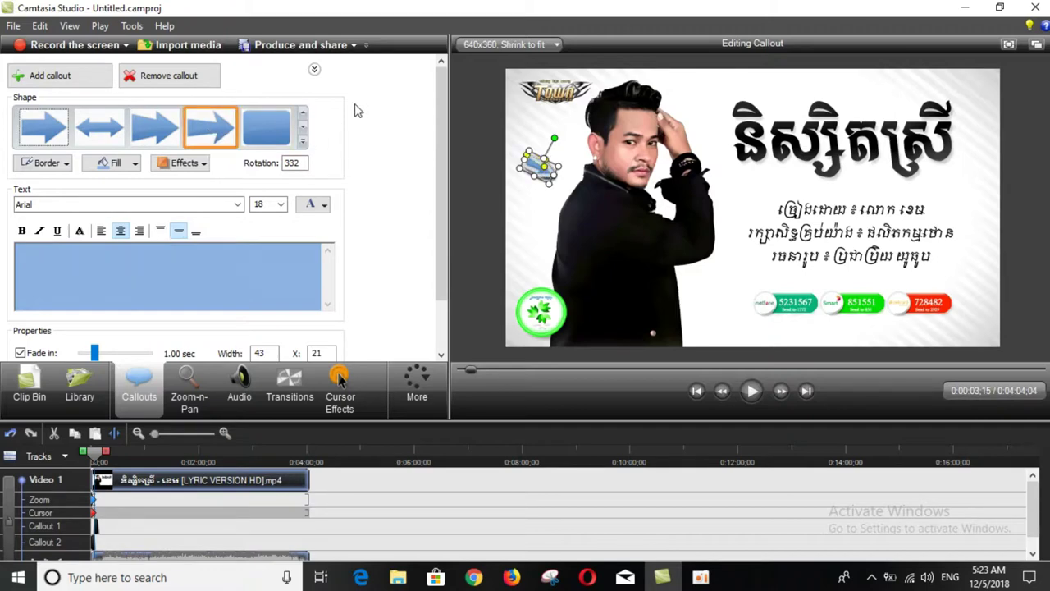
{"action": "left_click", "coordinate": [447, 131]}
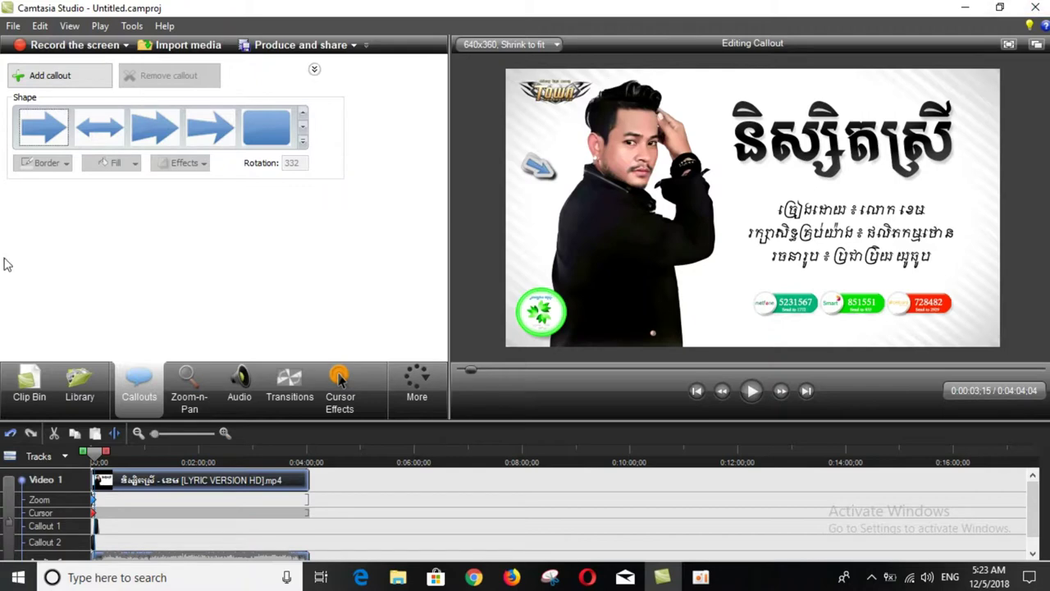
Look over the list of callouts and the additional tools such as Title Clips, Captions and Quizzing.
{"action": "left_click", "coordinate": [314, 71]}
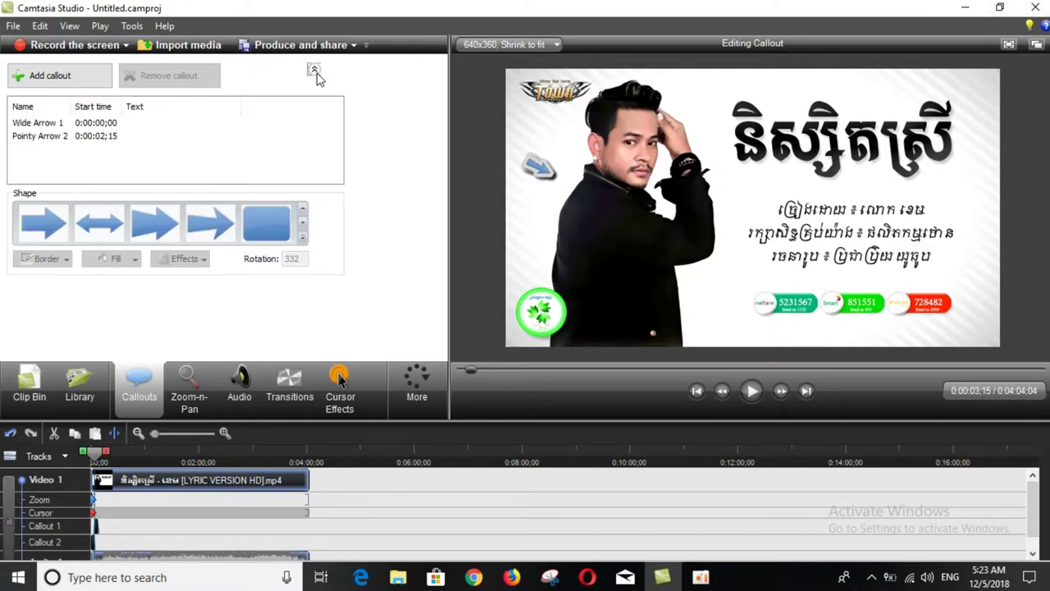
{"action": "left_click", "coordinate": [314, 71]}
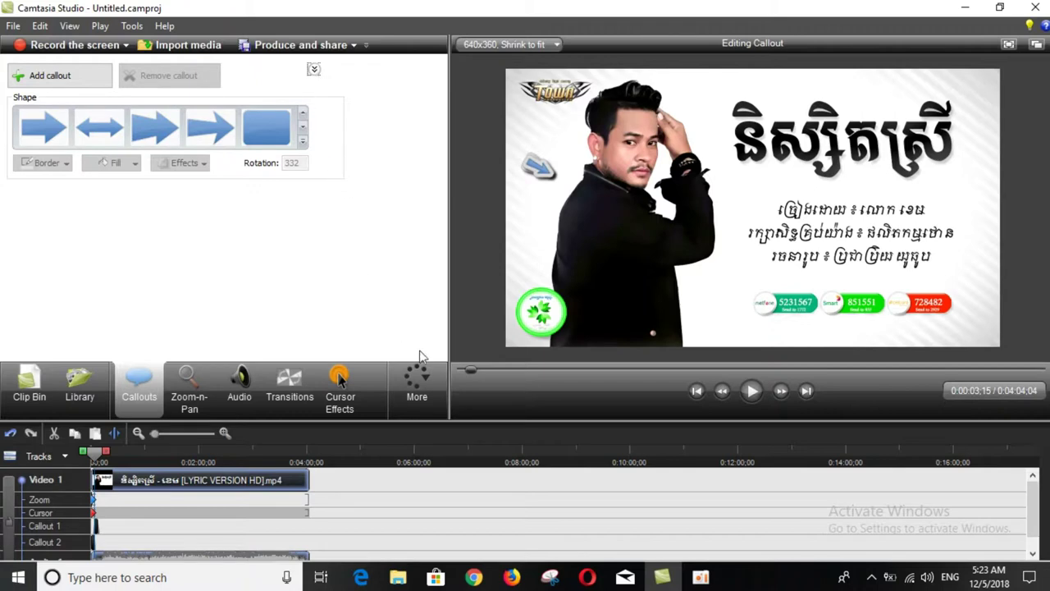
{"action": "left_click", "coordinate": [424, 382]}
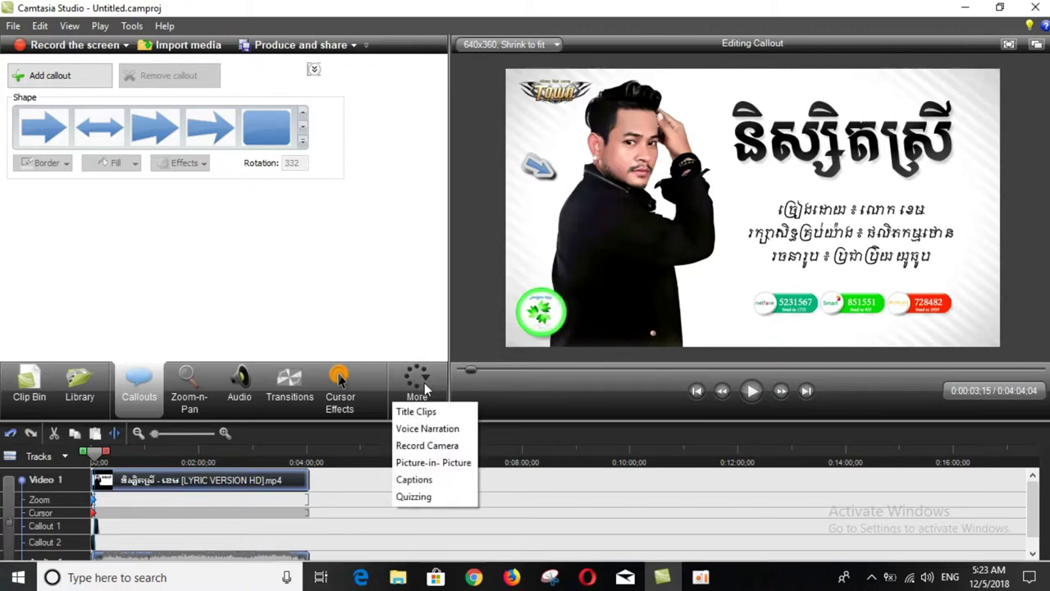
{"action": "left_click", "coordinate": [368, 265]}
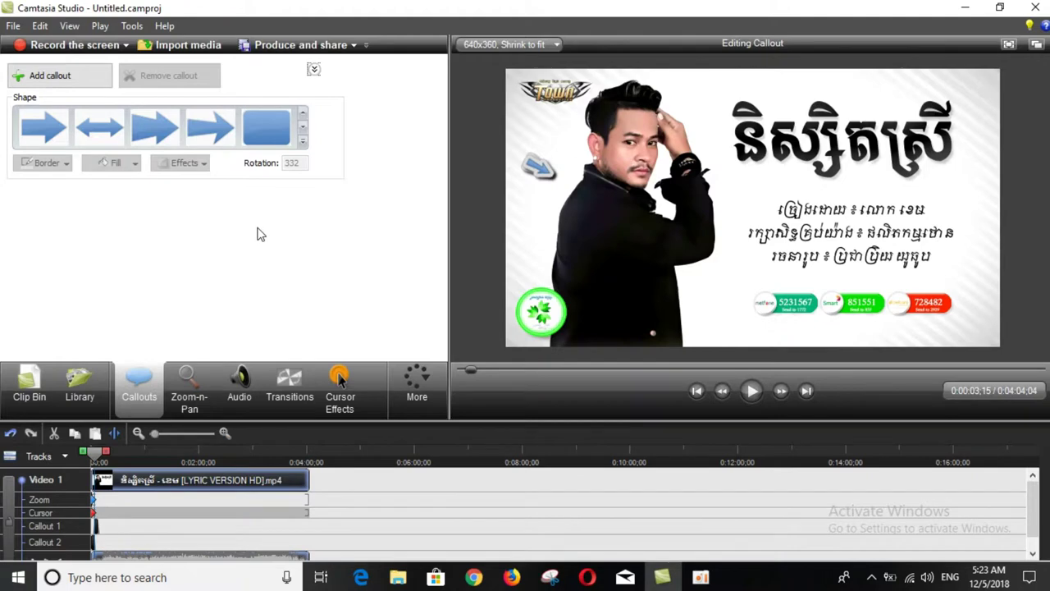
Move the pointy arrow callout down beside the green number badge in the frame, at about X 272.
{"action": "left_click", "coordinate": [538, 168]}
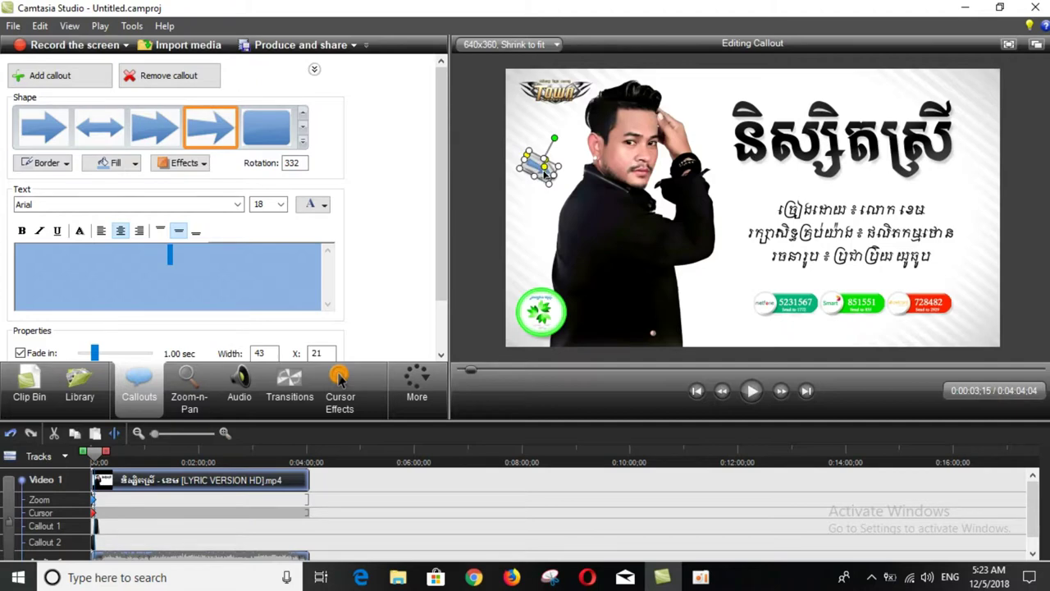
{"action": "left_click_drag", "start_coordinate": [542, 171], "coordinate": [526, 204]}
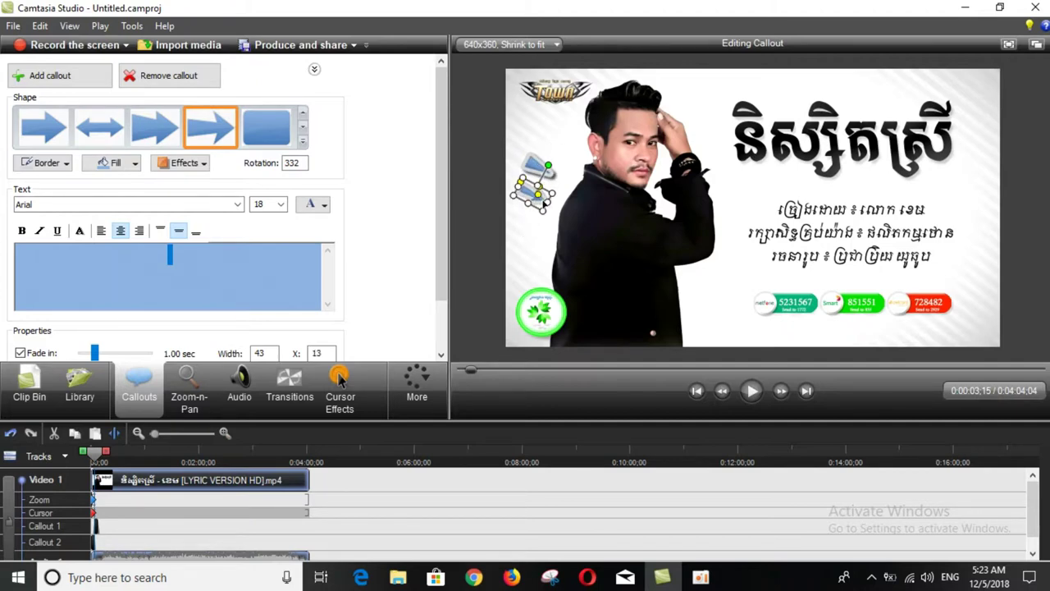
{"action": "left_click_drag", "start_coordinate": [542, 197], "coordinate": [733, 324]}
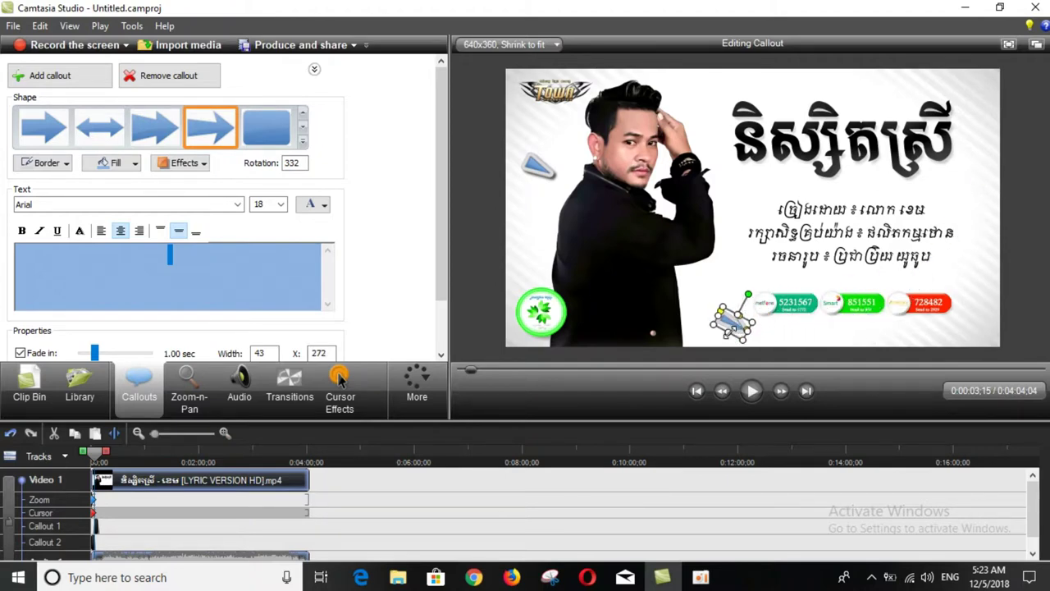
{"action": "left_click", "coordinate": [970, 99]}
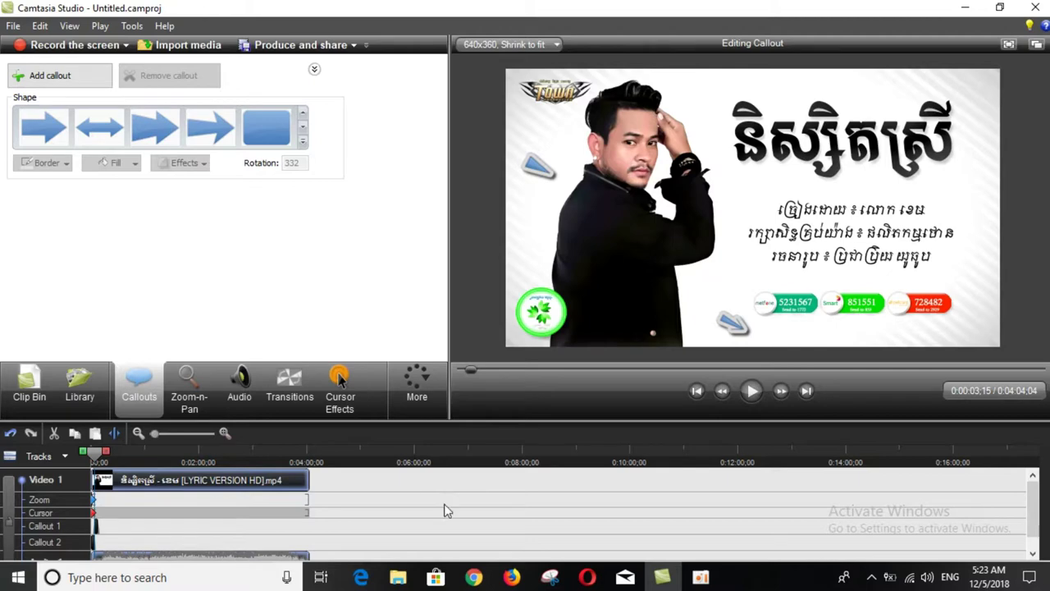
Preview the video briefly and return the playhead to the start of the timeline.
{"action": "left_click", "coordinate": [750, 394]}
{"action": "left_click", "coordinate": [749, 395]}
{"action": "left_click_drag", "start_coordinate": [251, 461], "coordinate": [49, 459]}
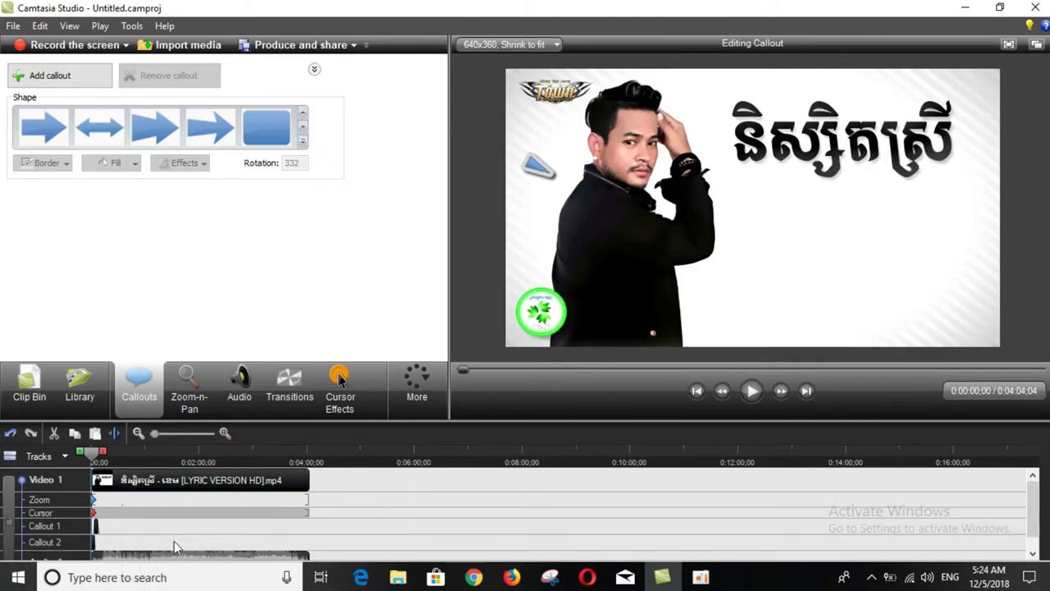
Shift the pointy arrow callout along the timeline to about 0:01:39;00 and return the playhead to the start.
{"action": "left_click_drag", "start_coordinate": [103, 535], "coordinate": [181, 540]}
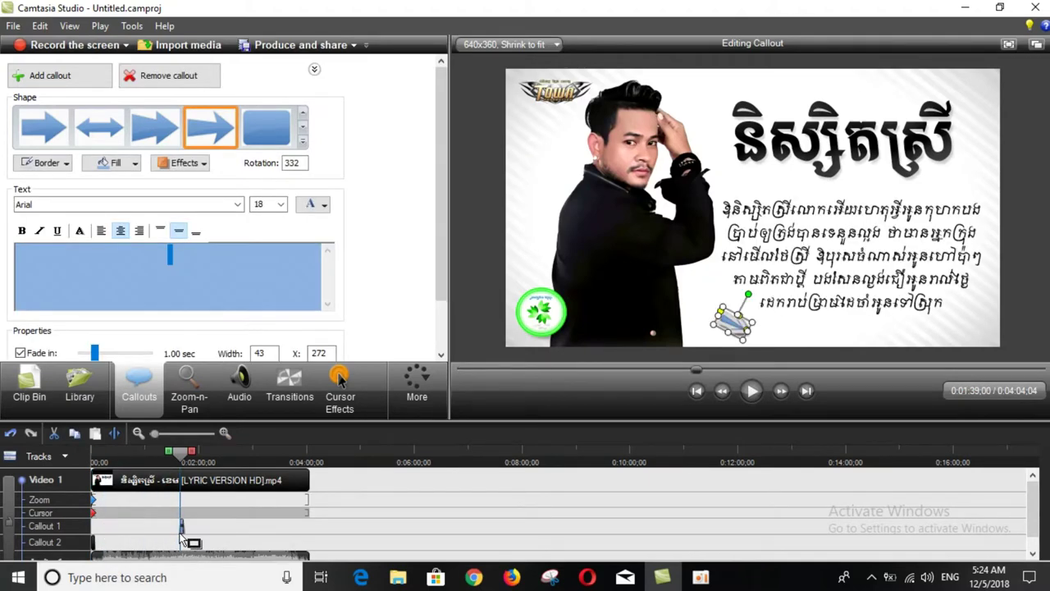
{"action": "left_click_drag", "start_coordinate": [182, 538], "coordinate": [183, 539]}
{"action": "left_click_drag", "start_coordinate": [184, 458], "coordinate": [94, 456]}
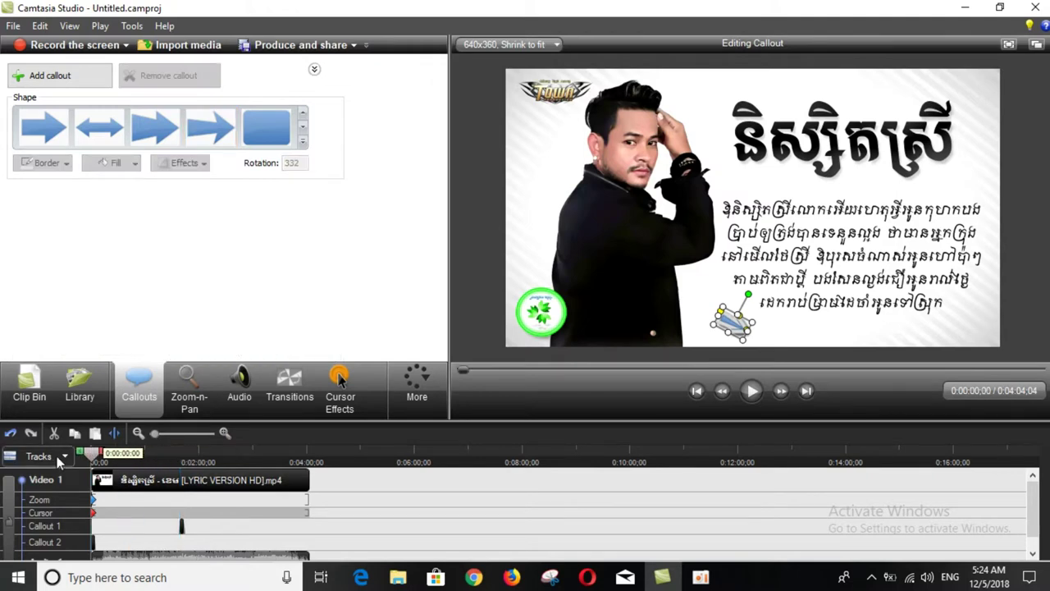
Shift the wide arrow callout along the timeline to about 0:00:14;18 and return the playhead to the start.
{"action": "left_click", "coordinate": [94, 546]}
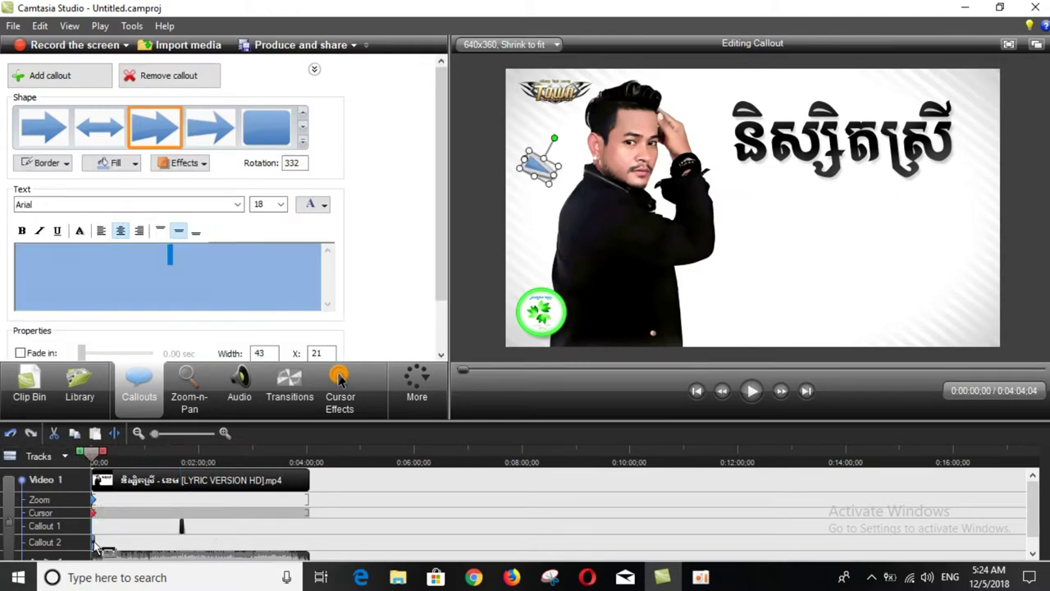
{"action": "left_click_drag", "start_coordinate": [95, 546], "coordinate": [106, 548]}
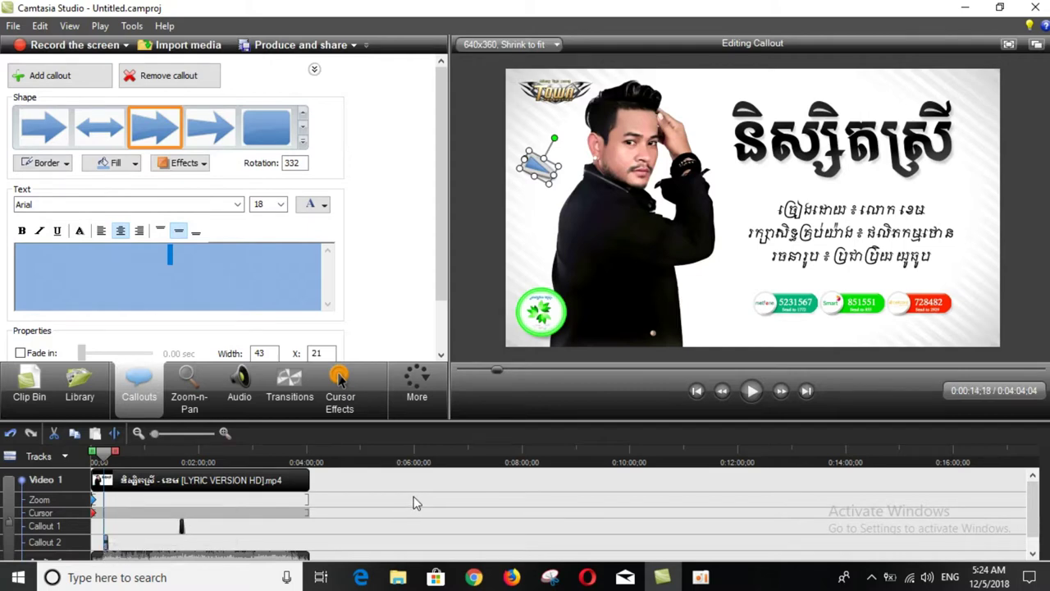
{"action": "left_click", "coordinate": [95, 456]}
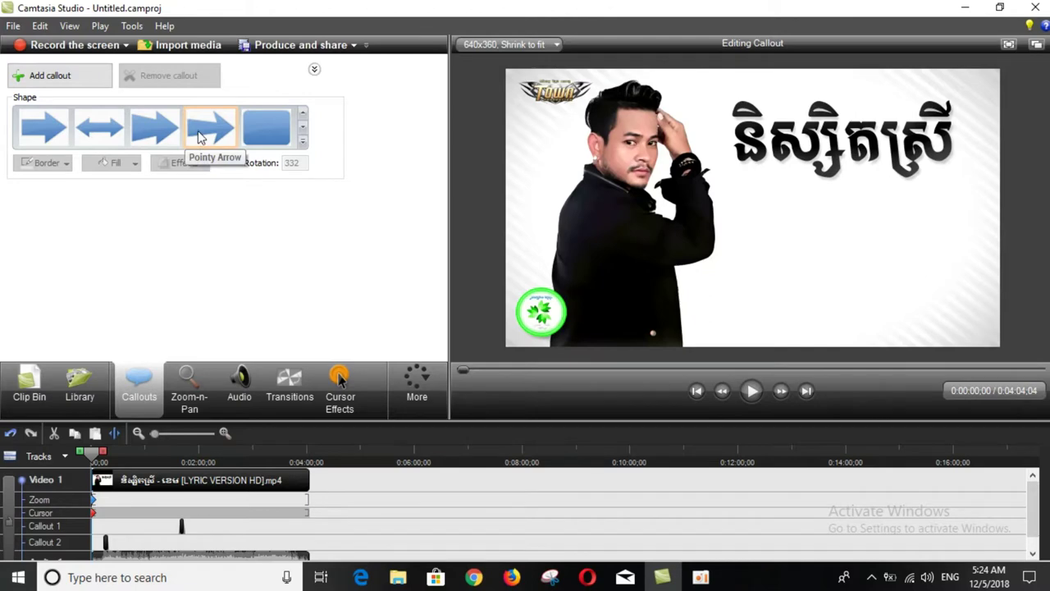
Add a double arrow callout and place it in the video frame's lower-right corner, at about X 575.
{"action": "left_click", "coordinate": [109, 130]}
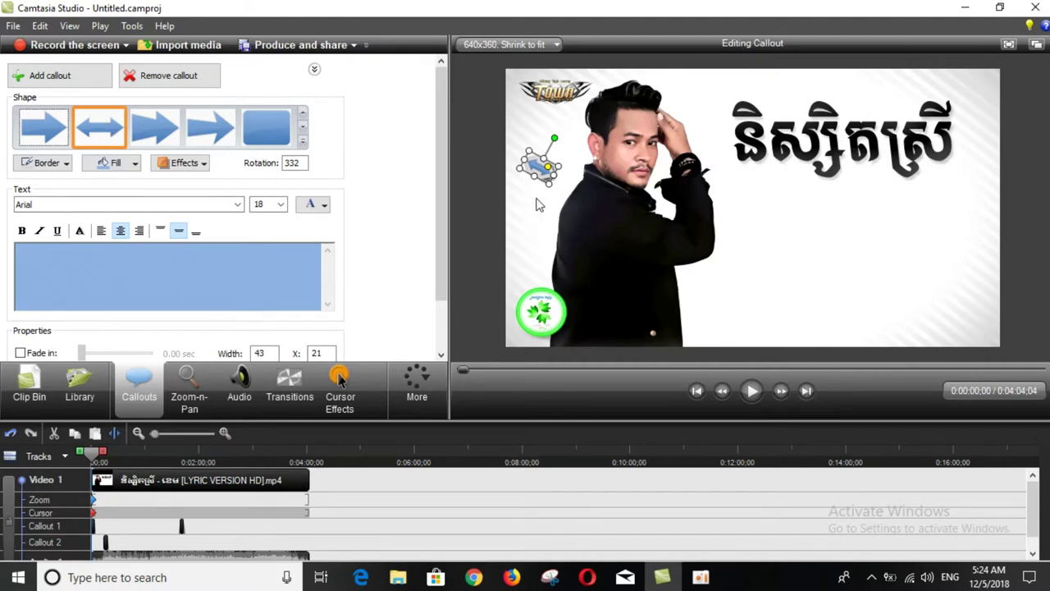
{"action": "left_click_drag", "start_coordinate": [539, 166], "coordinate": [972, 333]}
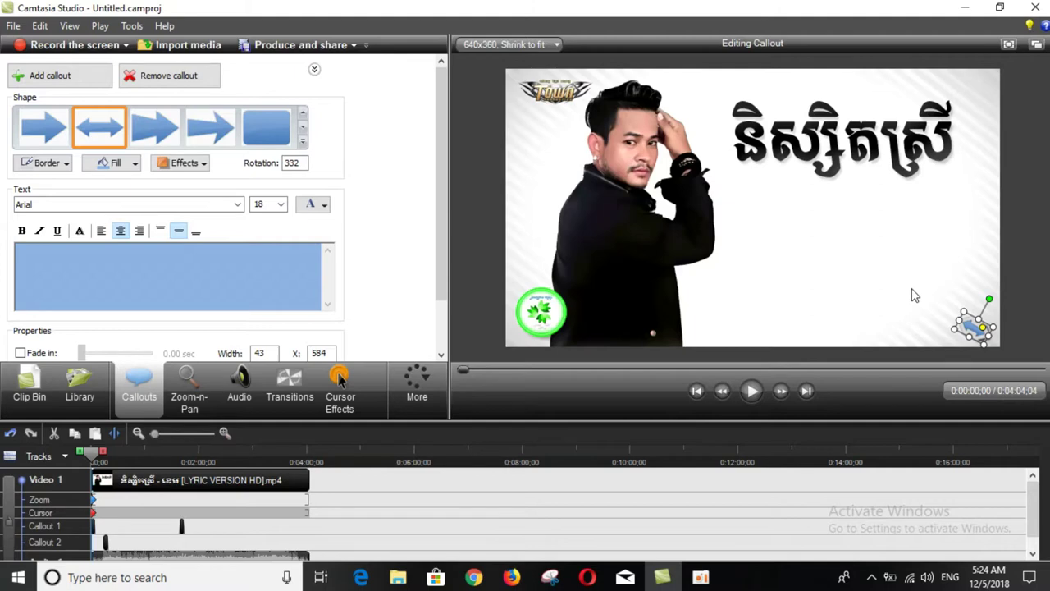
{"action": "left_click", "coordinate": [978, 328]}
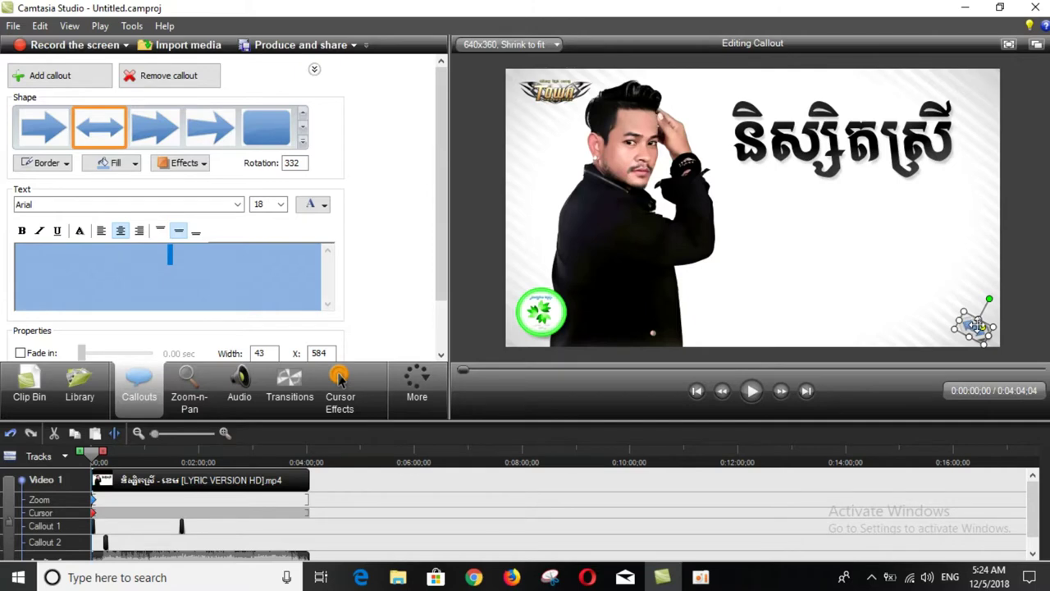
{"action": "mouse_move", "coordinate": [977, 328]}
{"action": "left_mouse_down"}
{"action": "mouse_move", "coordinate": [977, 190]}
{"action": "mouse_move", "coordinate": [963, 322]}
{"action": "left_mouse_up"}
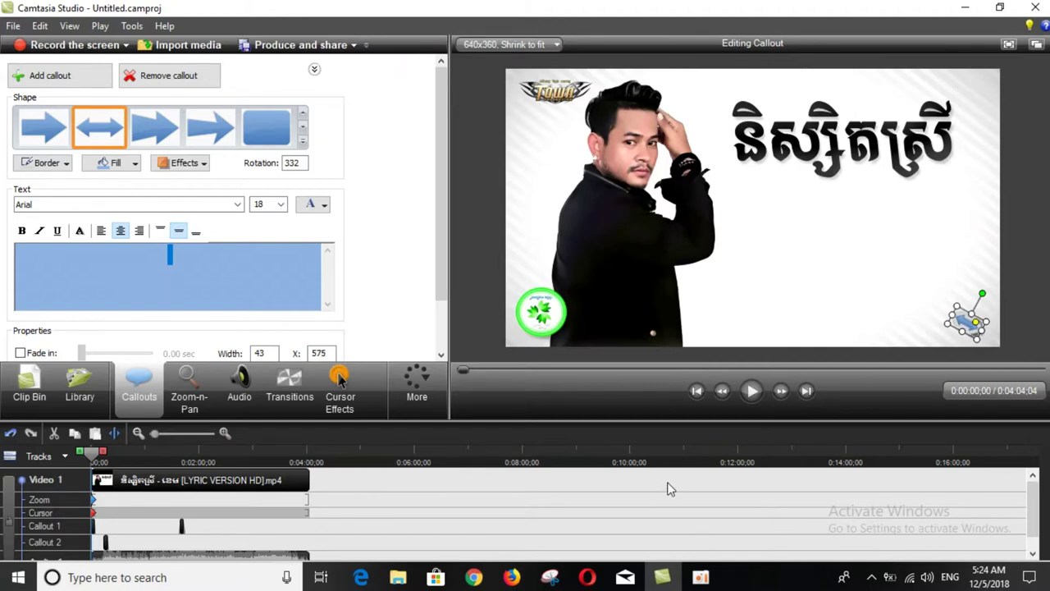
{"action": "left_click", "coordinate": [816, 201]}
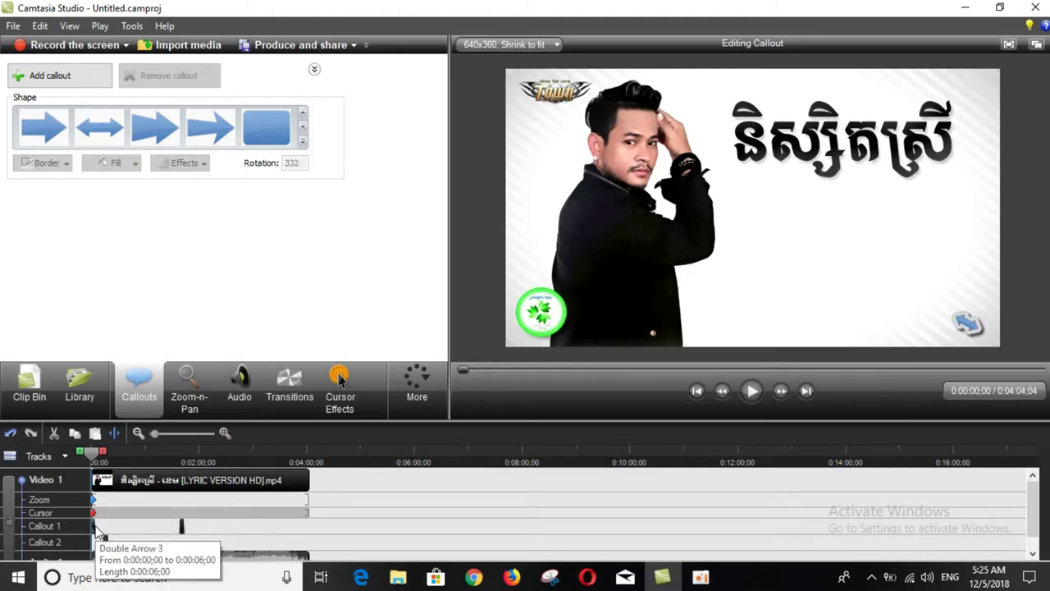
Shift the double arrow callout along the timeline to about 0:03:21;05 and return the playhead to the start.
{"action": "left_click", "coordinate": [101, 540]}
{"action": "left_click_drag", "start_coordinate": [117, 530], "coordinate": [273, 525]}
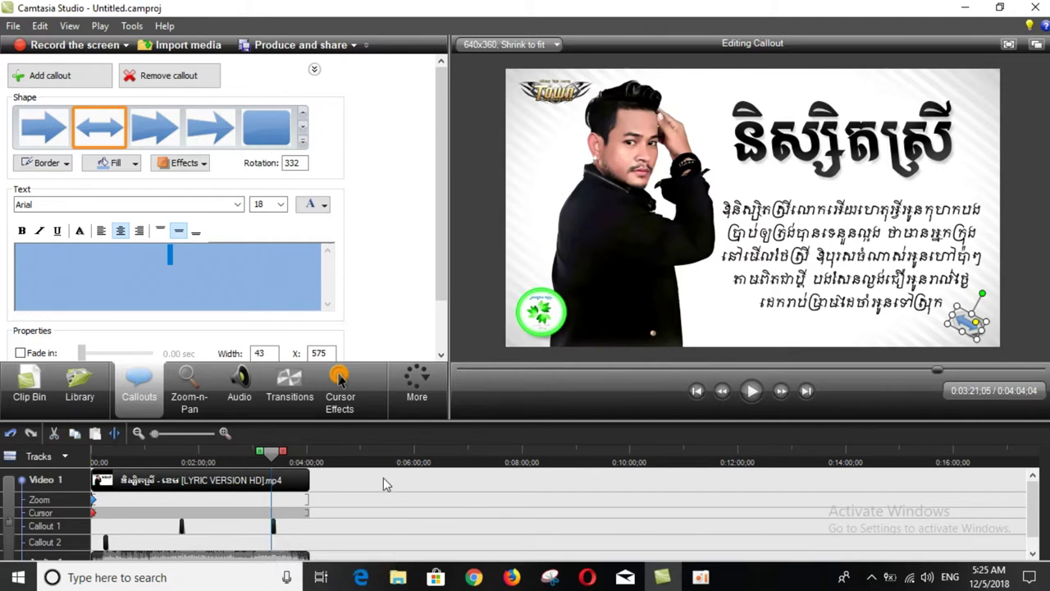
{"action": "left_click", "coordinate": [699, 274]}
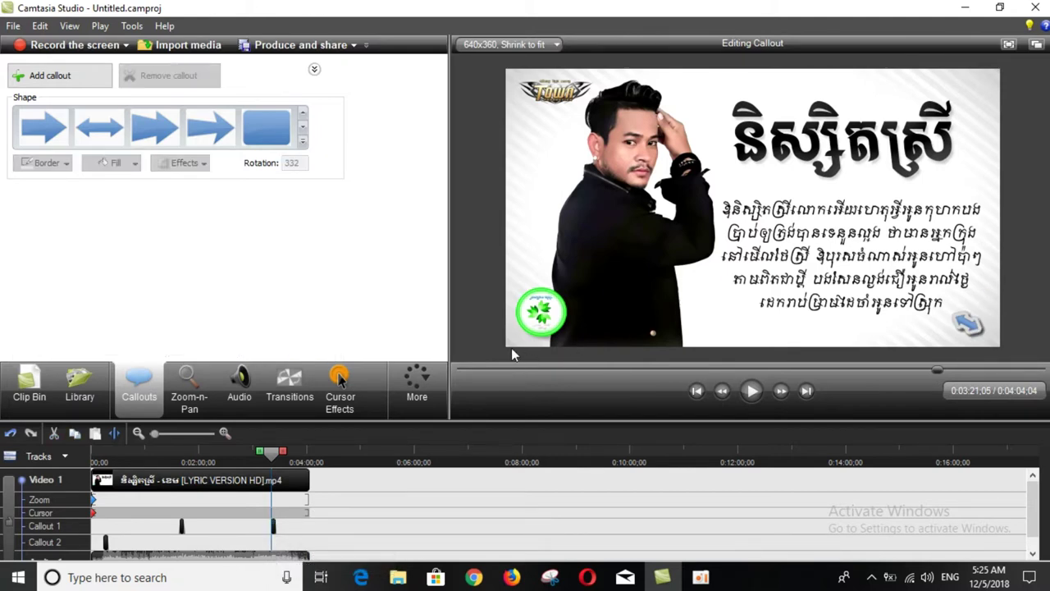
{"action": "left_click_drag", "start_coordinate": [272, 453], "coordinate": [65, 465]}
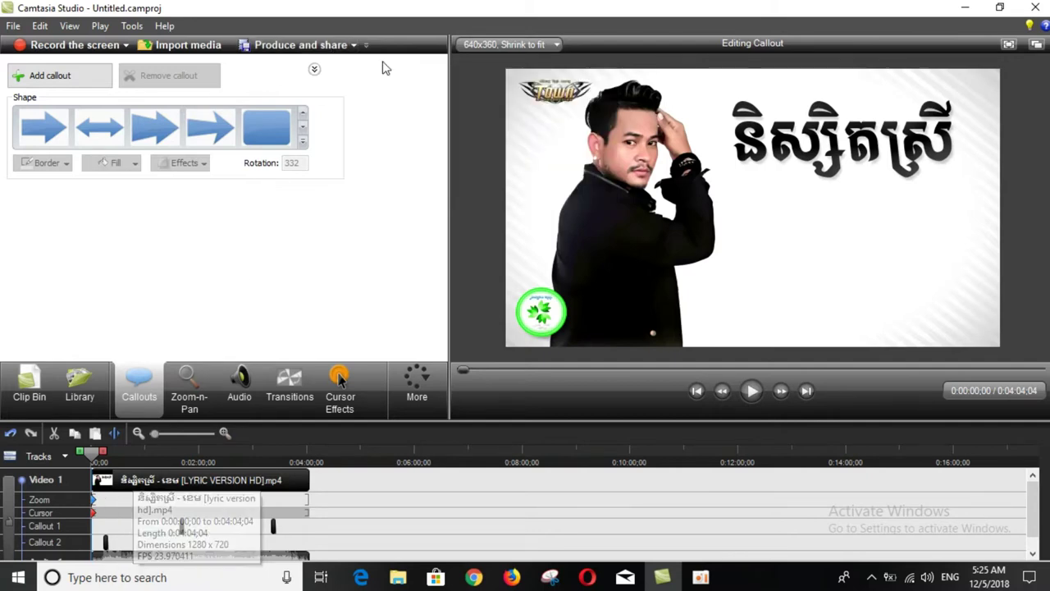
Start producing the video with the HD preset and continue to the file name and folder settings.
{"action": "left_click", "coordinate": [336, 46]}
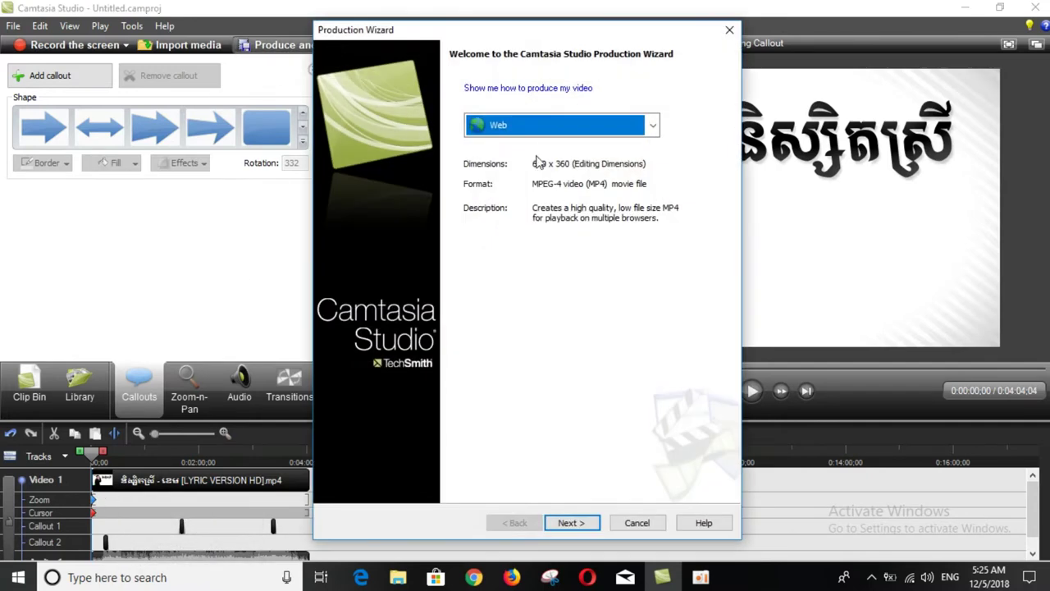
{"action": "left_click", "coordinate": [653, 124]}
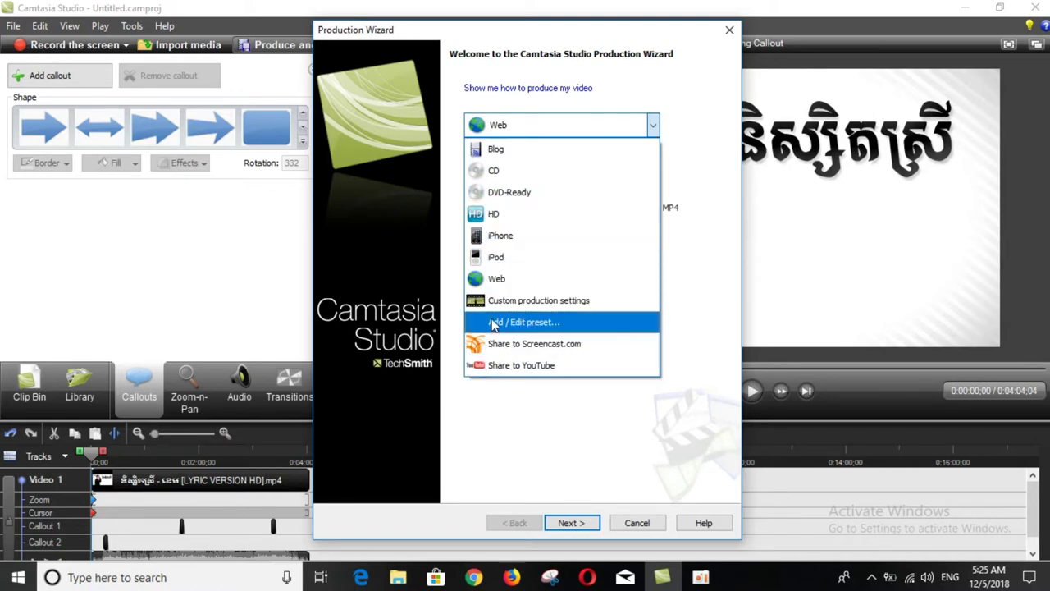
{"action": "left_click", "coordinate": [493, 213]}
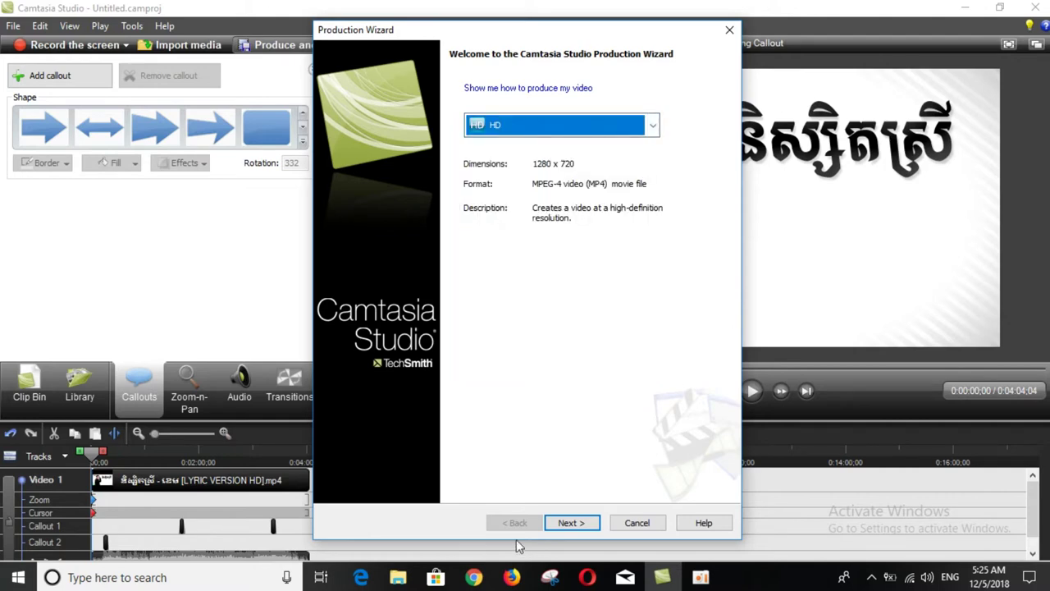
{"action": "left_click", "coordinate": [570, 531]}
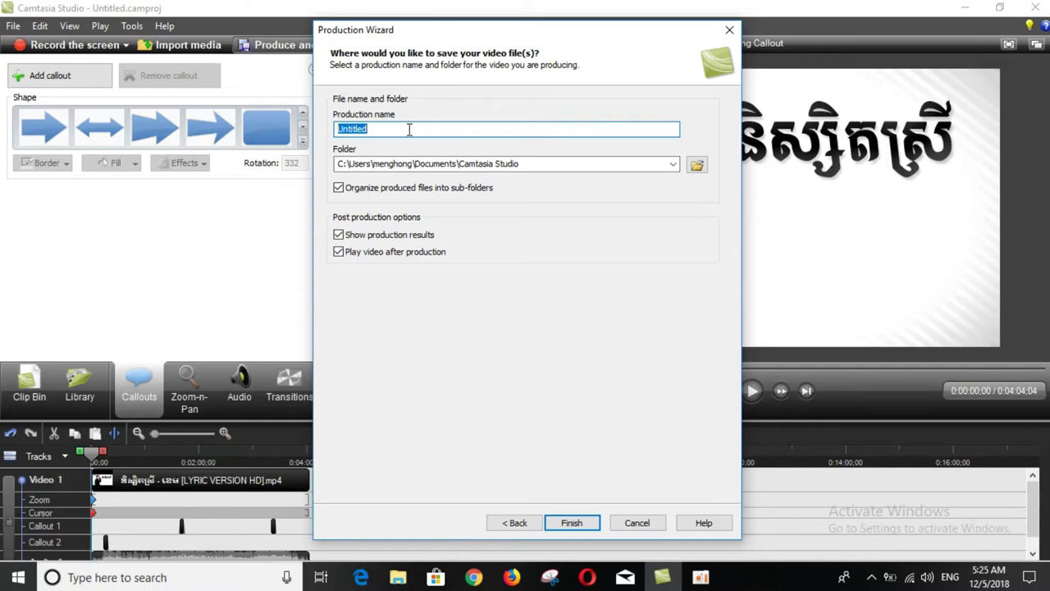
Name the production "និស្សិតស្រី ខេម" and start rendering it to the default folder.
{"action": "key", "text": "BackSpace"}
{"action": "type", "text": "និស"}
{"action": "type", "text": "រី"}
{"action": "key", "text": "alt+shift"}
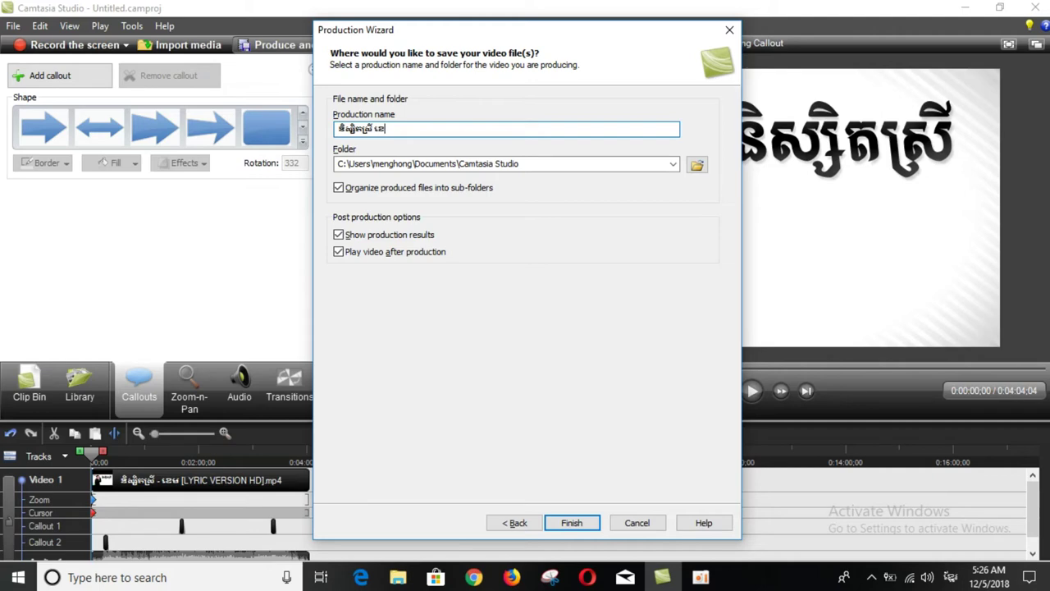
{"action": "type", "text": "ម"}
{"action": "left_click", "coordinate": [565, 525]}
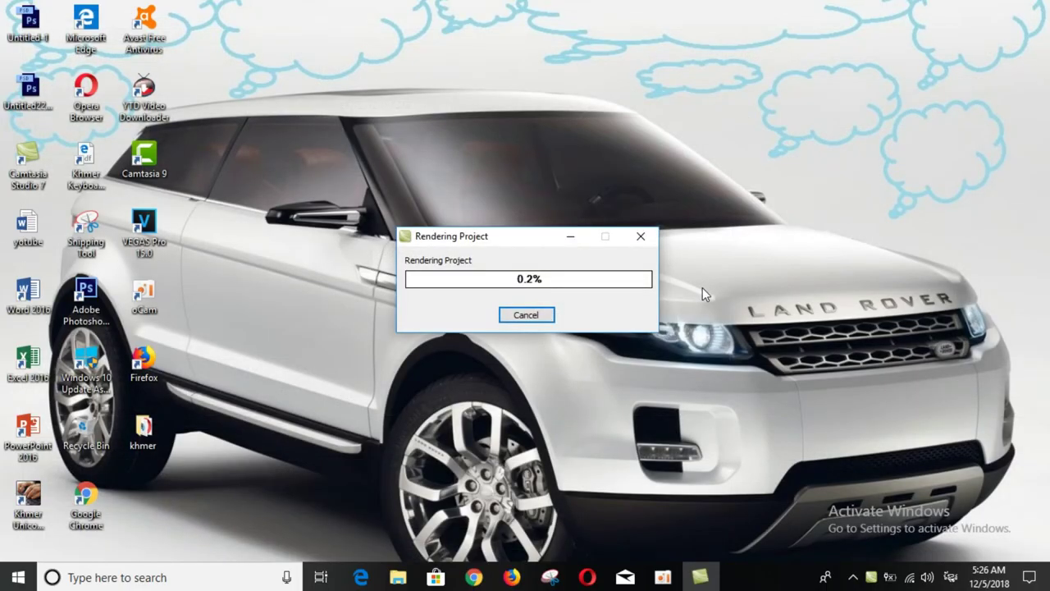
Bring up the oCam recorder window and arrange it and the rendering progress dialog side by side without overlap.
{"action": "left_click", "coordinate": [663, 576]}
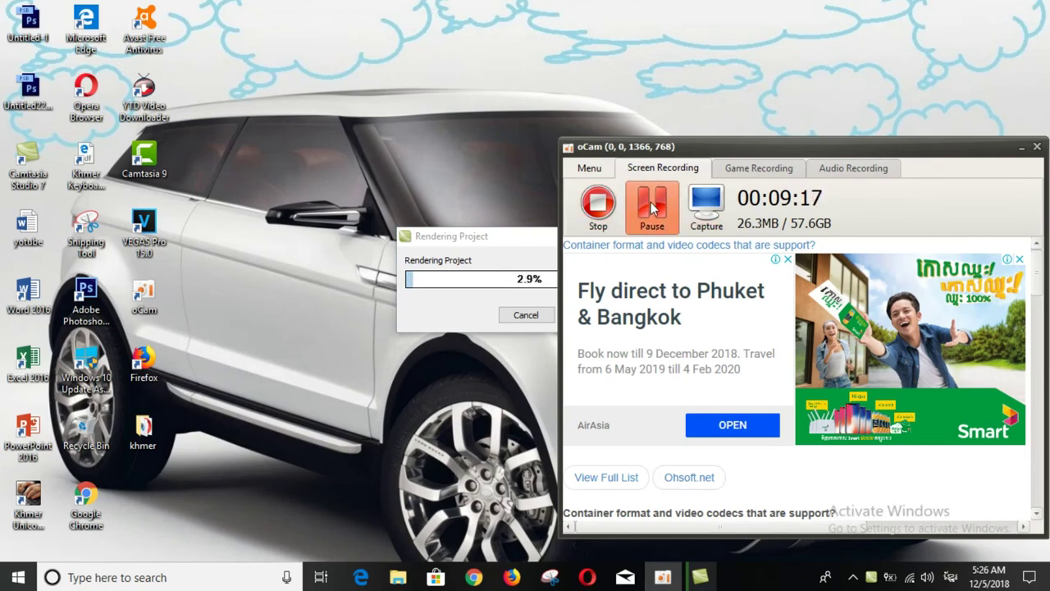
{"action": "left_click_drag", "start_coordinate": [716, 151], "coordinate": [818, 160]}
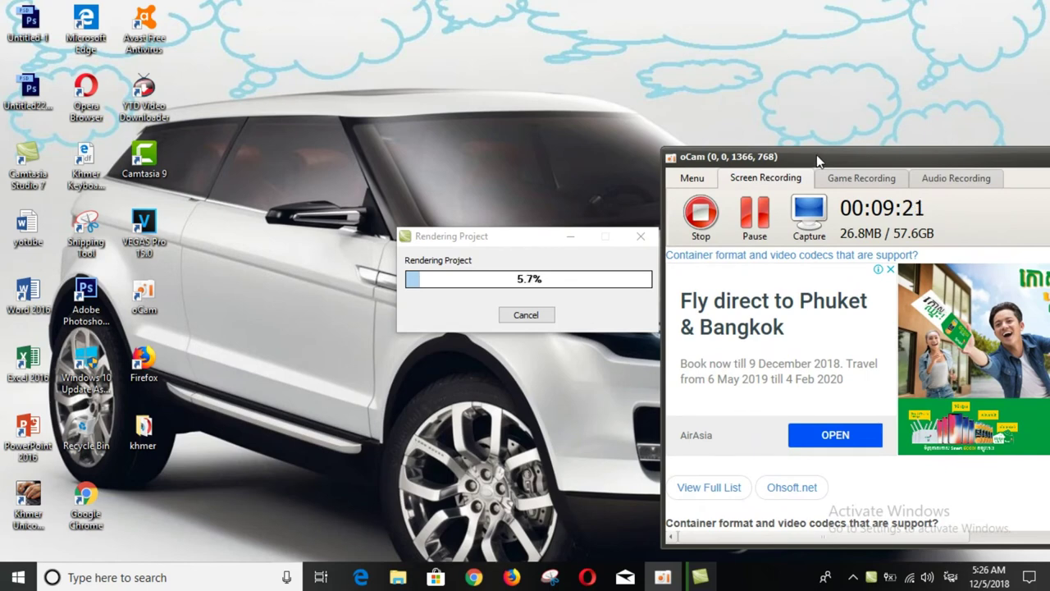
{"action": "left_click_drag", "start_coordinate": [532, 236], "coordinate": [436, 199]}
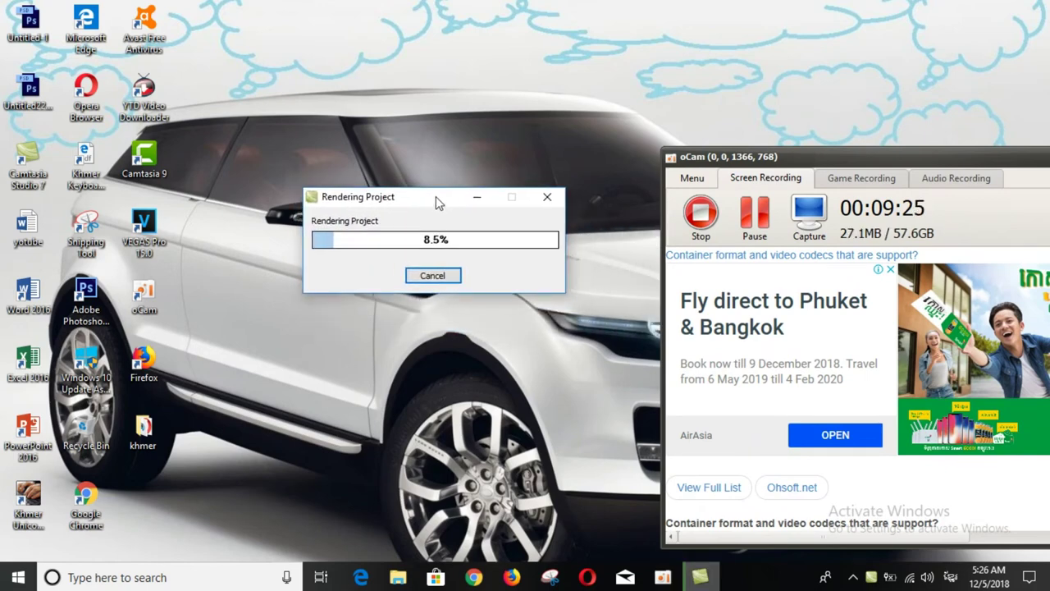
{"action": "right_click", "coordinate": [403, 383]}
{"action": "left_click", "coordinate": [465, 230]}
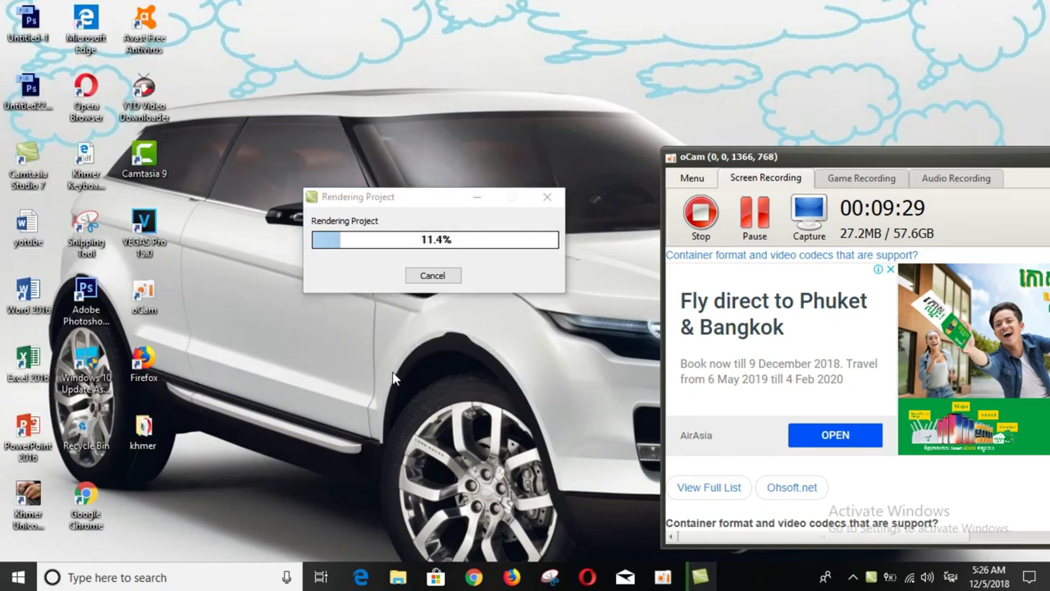
{"action": "right_click", "coordinate": [394, 373]}
{"action": "left_click", "coordinate": [443, 226]}
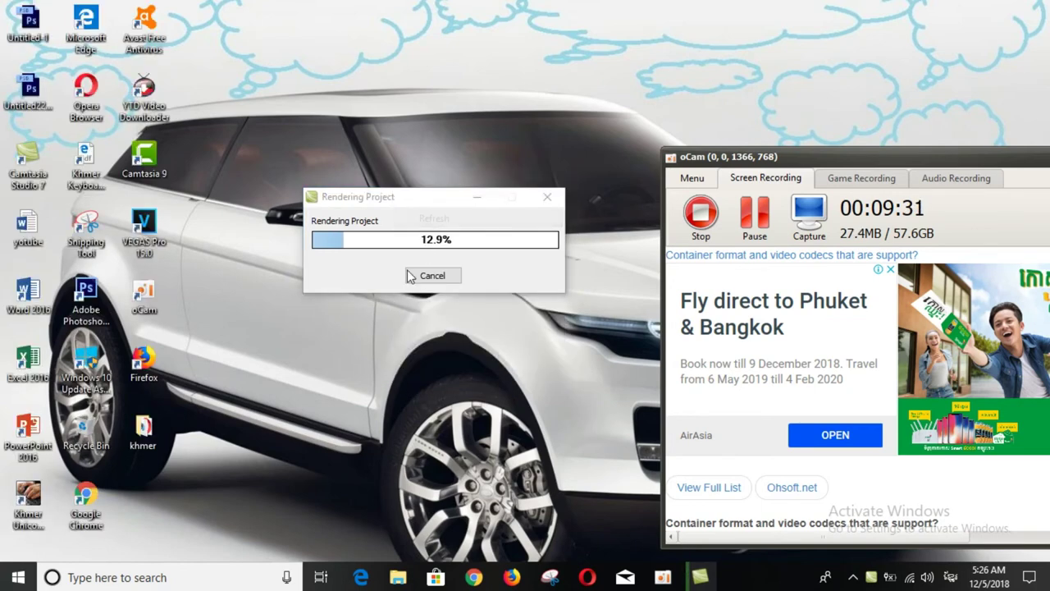
{"action": "right_click", "coordinate": [389, 315]}
{"action": "left_click", "coordinate": [433, 361]}
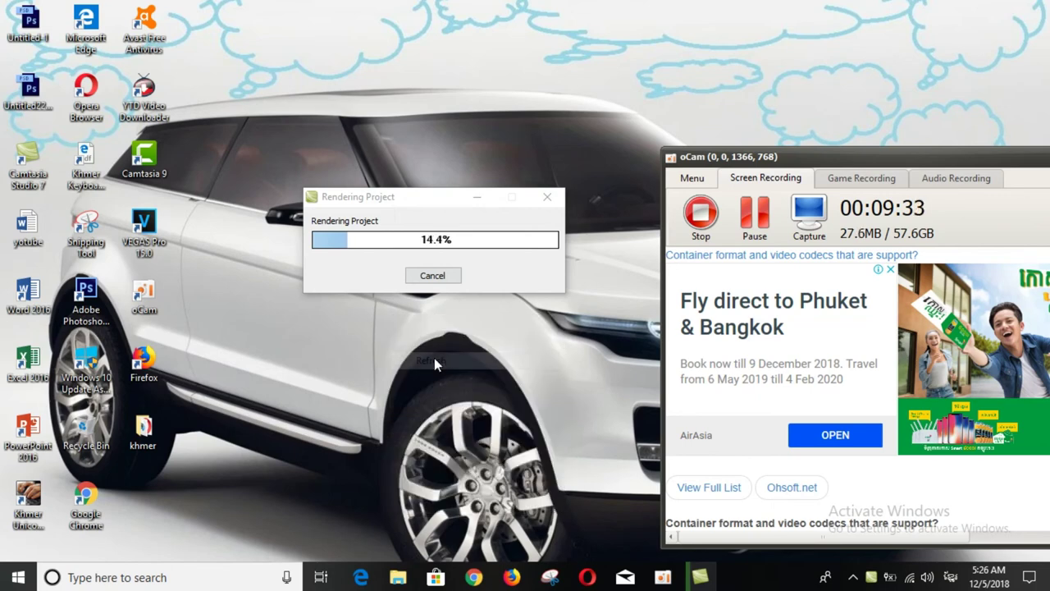